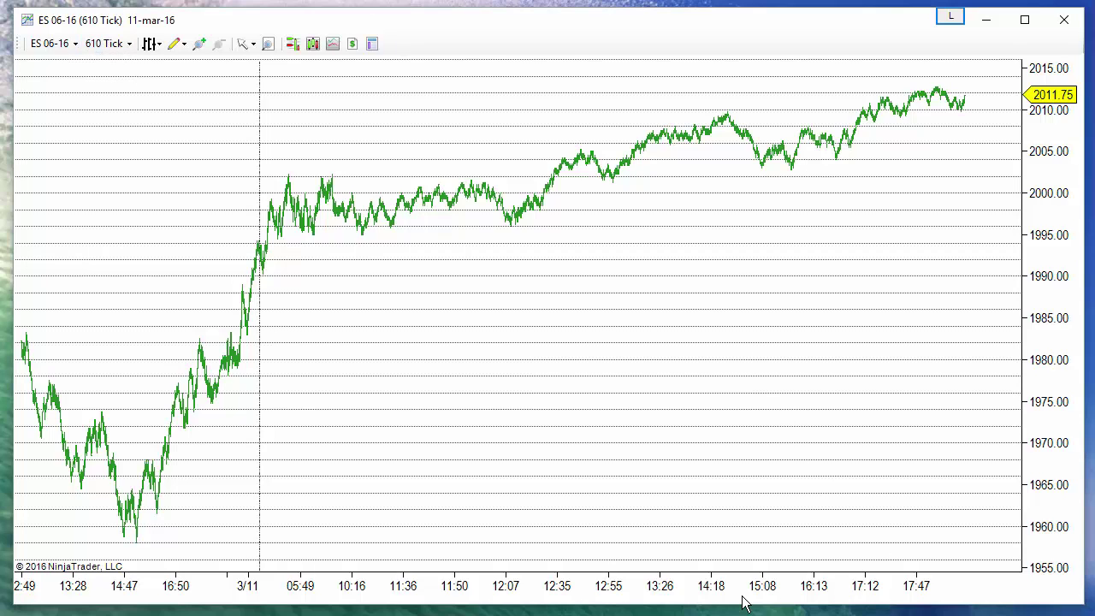
Zoom the ES 06-16 610-tick chart so bars from about 12:02 to 18:04 fill the view.
left_click_drag(740, 601, 649, 607)
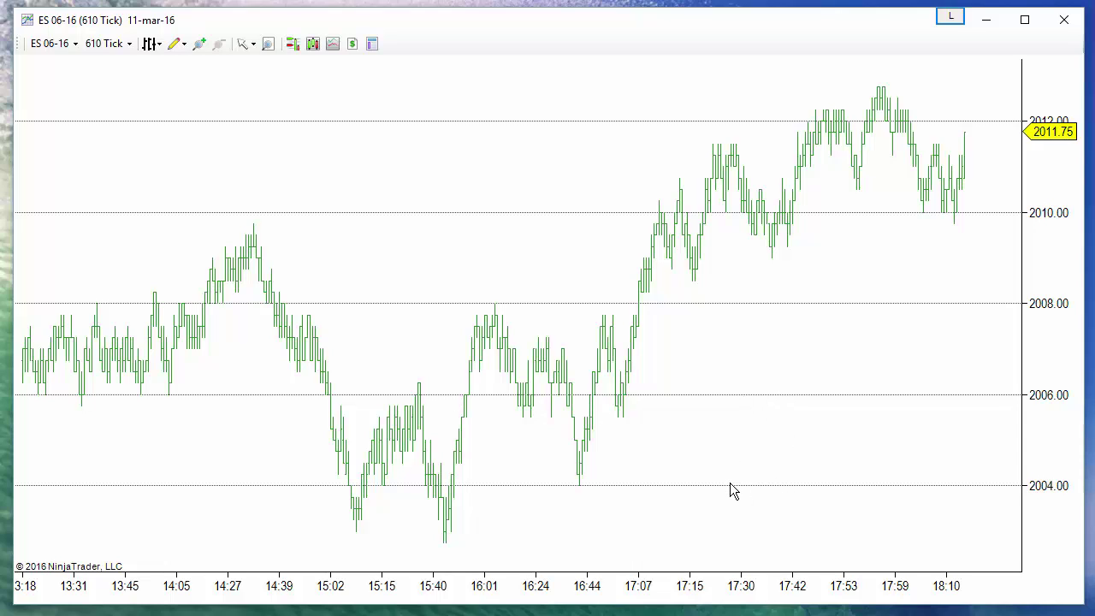
scroll(625, 596, "down", 3)
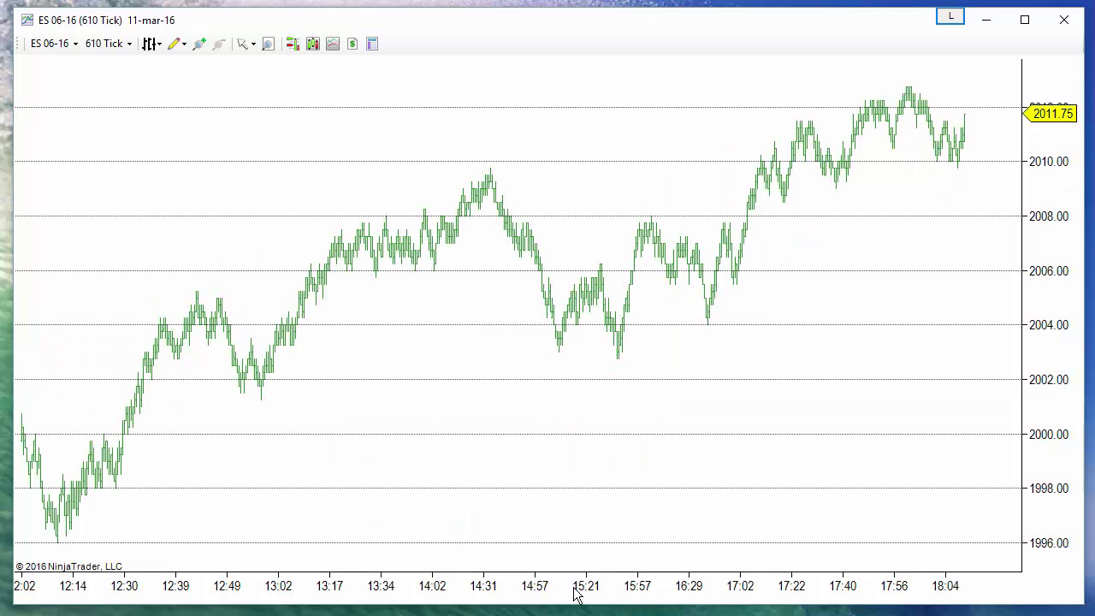
scroll(590, 597, "down", 1)
scroll(590, 597, "up", 1)
left_click(175, 44)
left_click(221, 181)
left_click(485, 183)
left_click(556, 342)
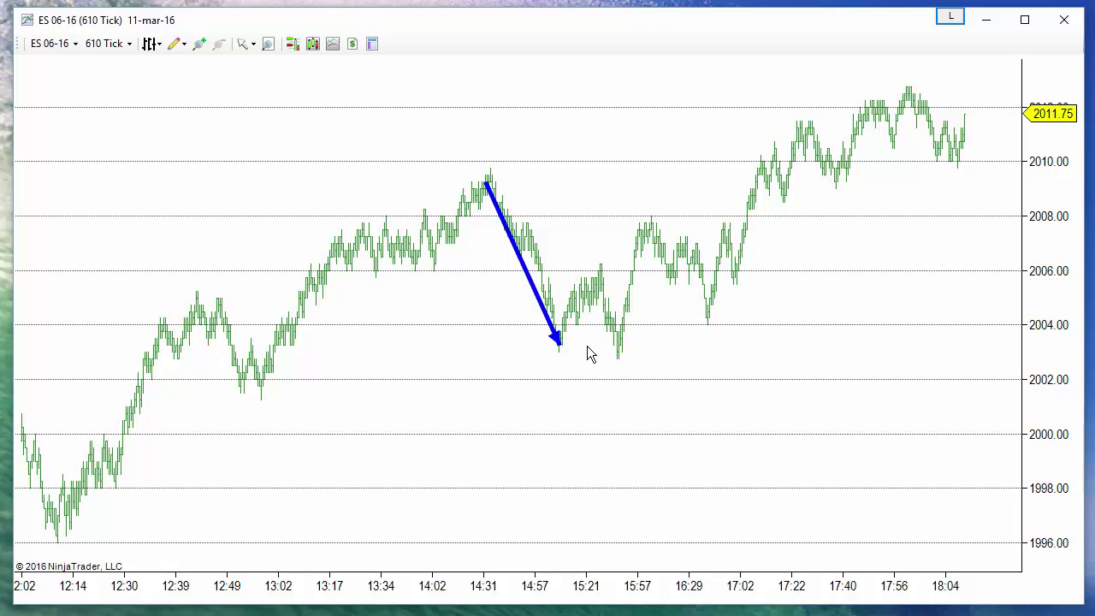
left_click(175, 44)
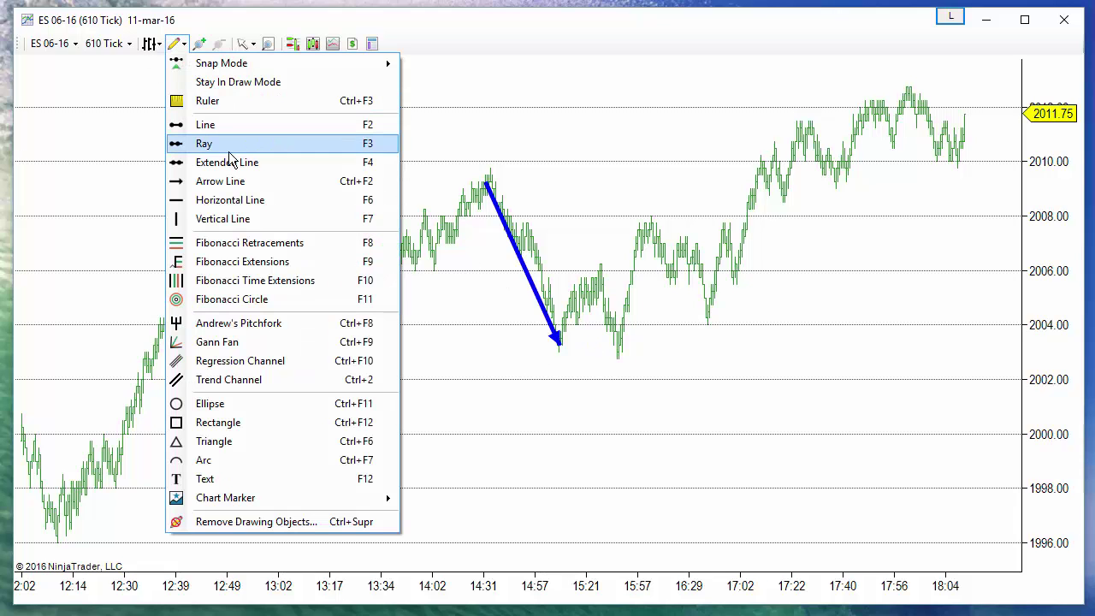
left_click(214, 180)
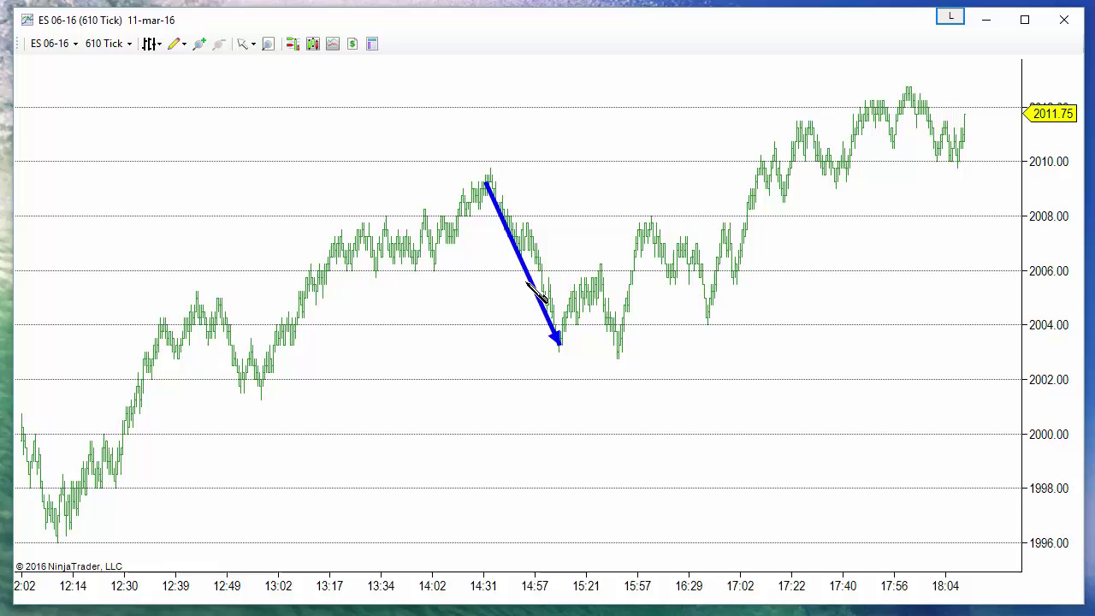
left_click(565, 333)
left_click(602, 278)
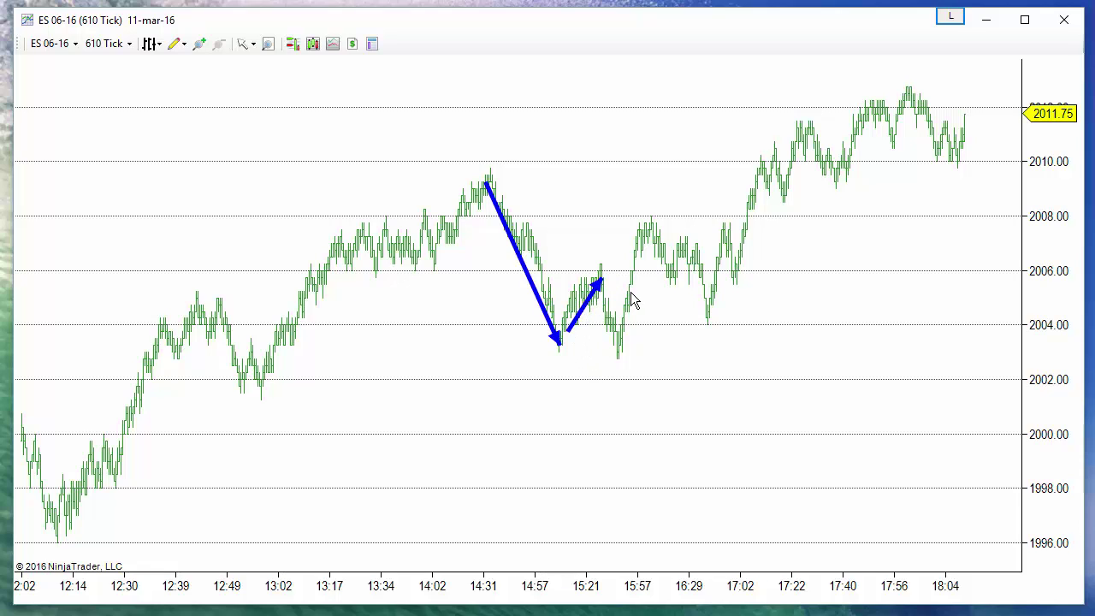
left_click(585, 299)
left_click(176, 44)
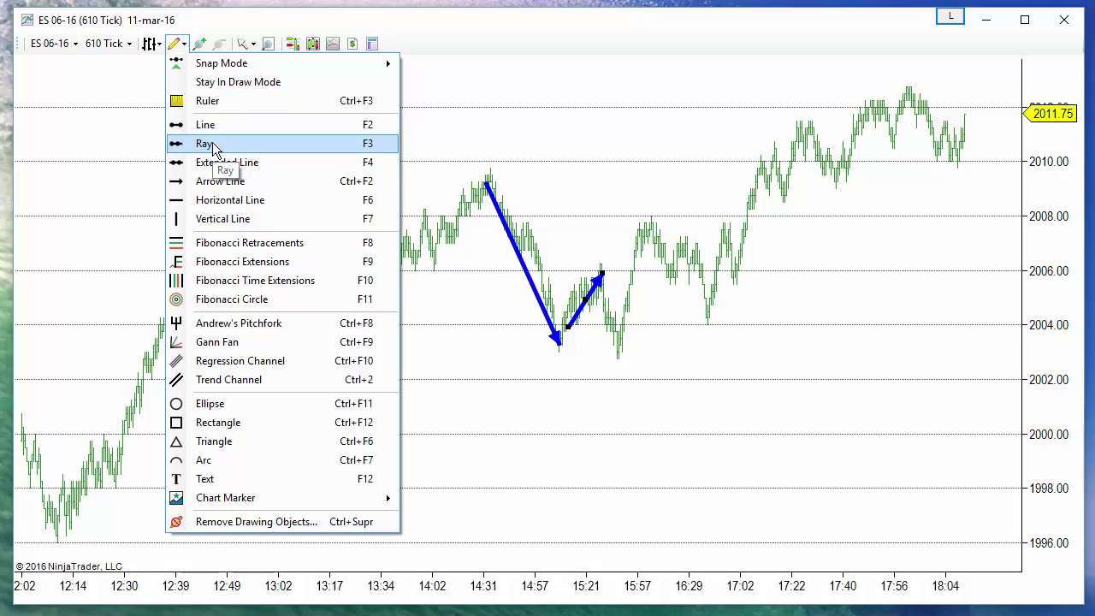
left_click(224, 202)
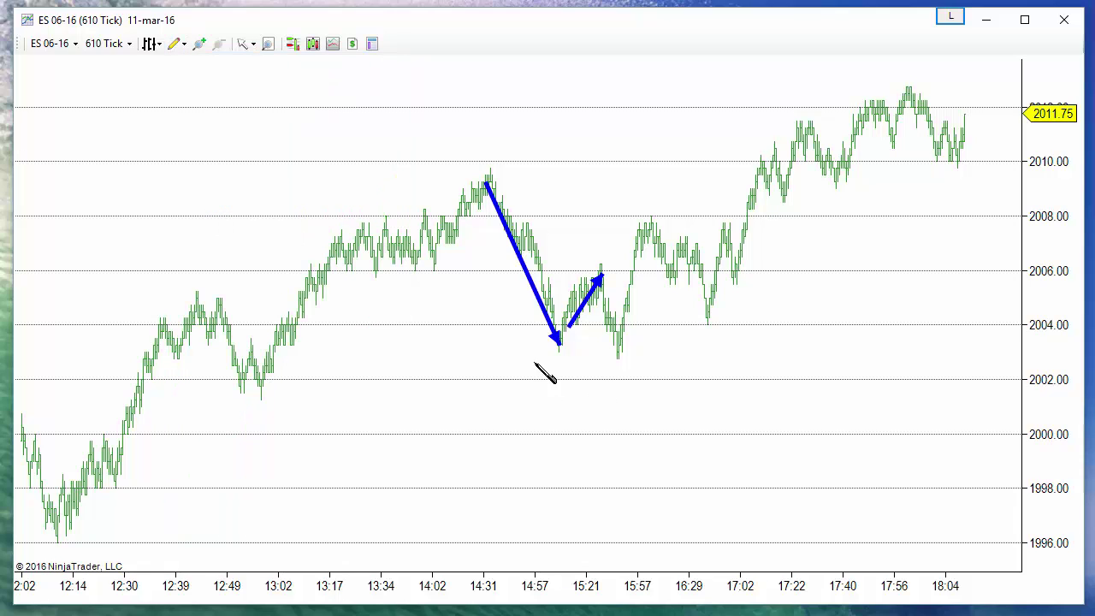
left_click(689, 365)
left_click_drag(672, 360, 660, 407)
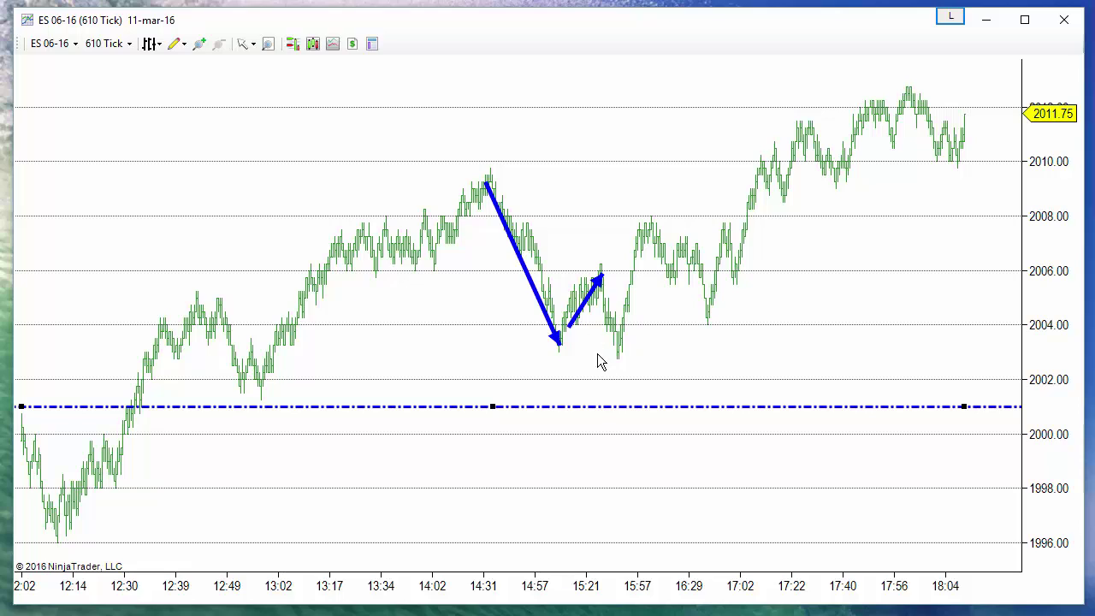
left_click(586, 302)
left_click_drag(603, 274, 636, 219)
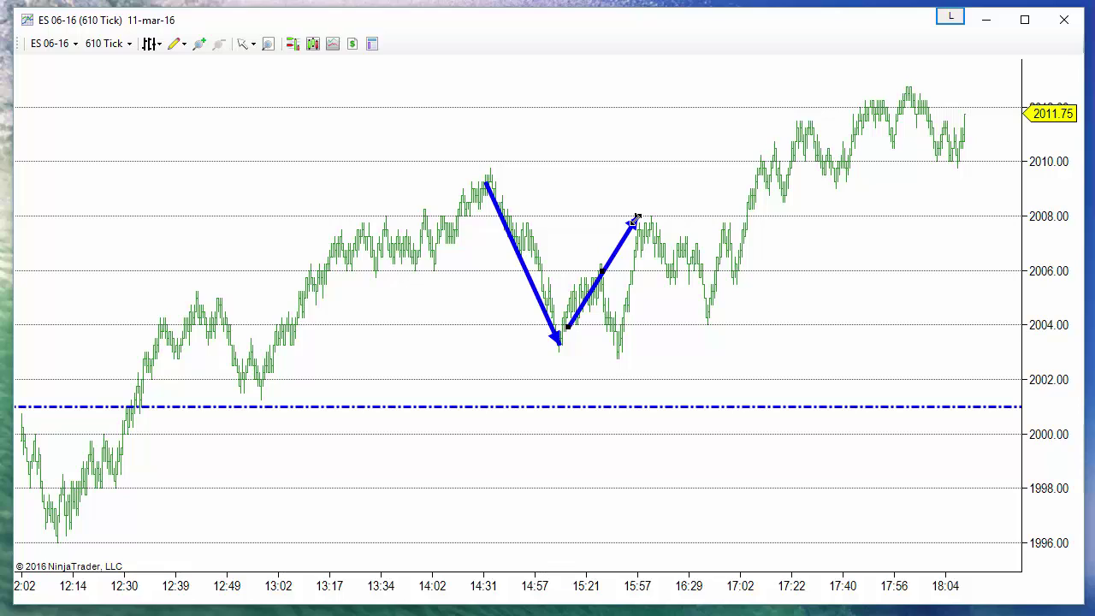
left_click(529, 272)
key("Delete")
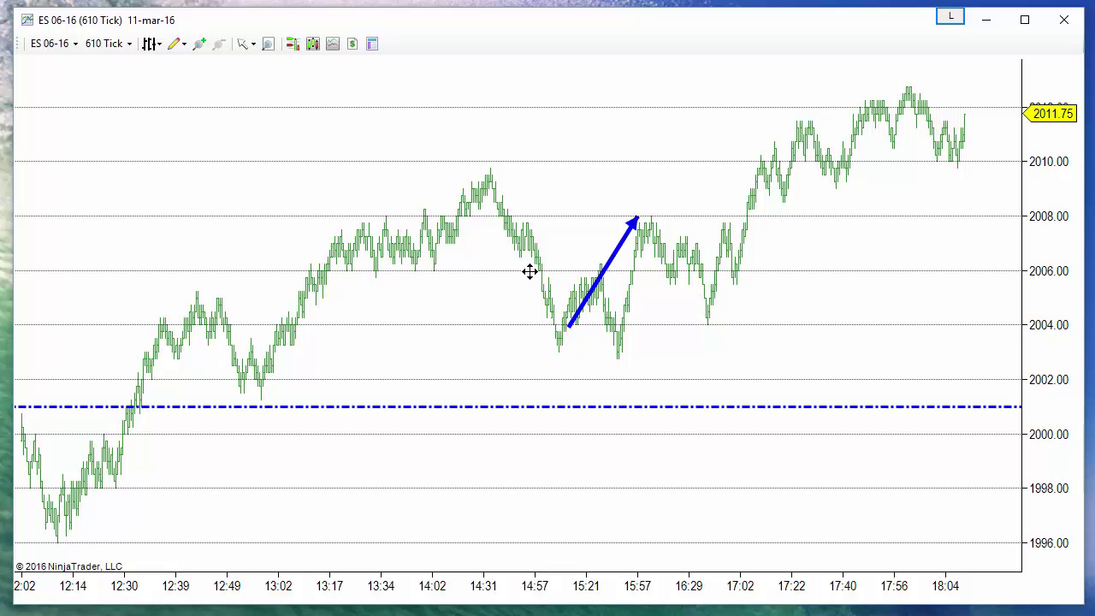
left_click(604, 263)
key("Delete")
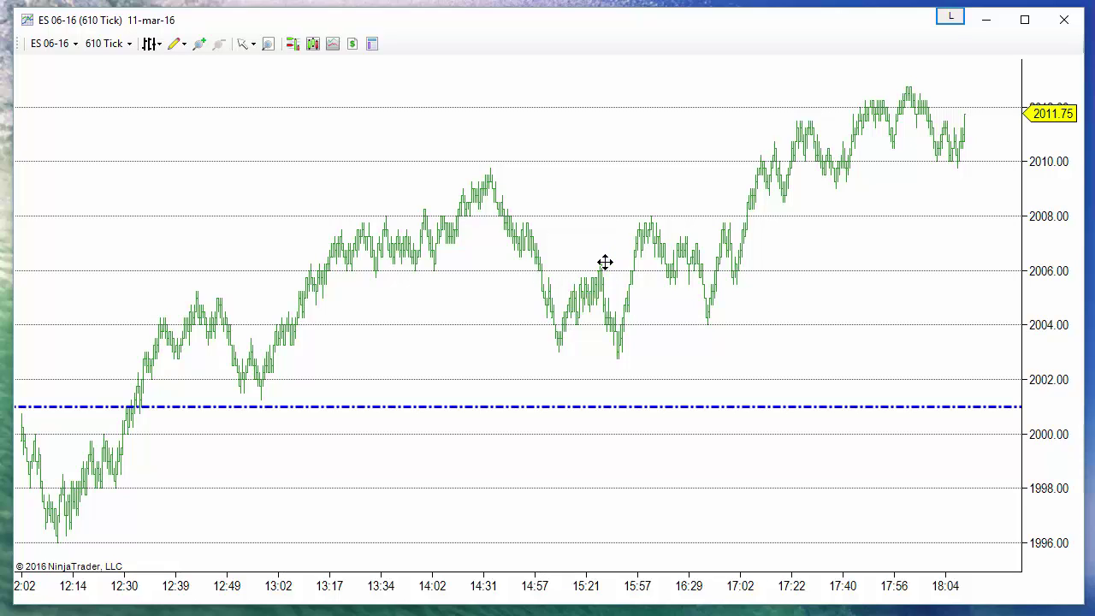
left_click(559, 405)
key("Delete")
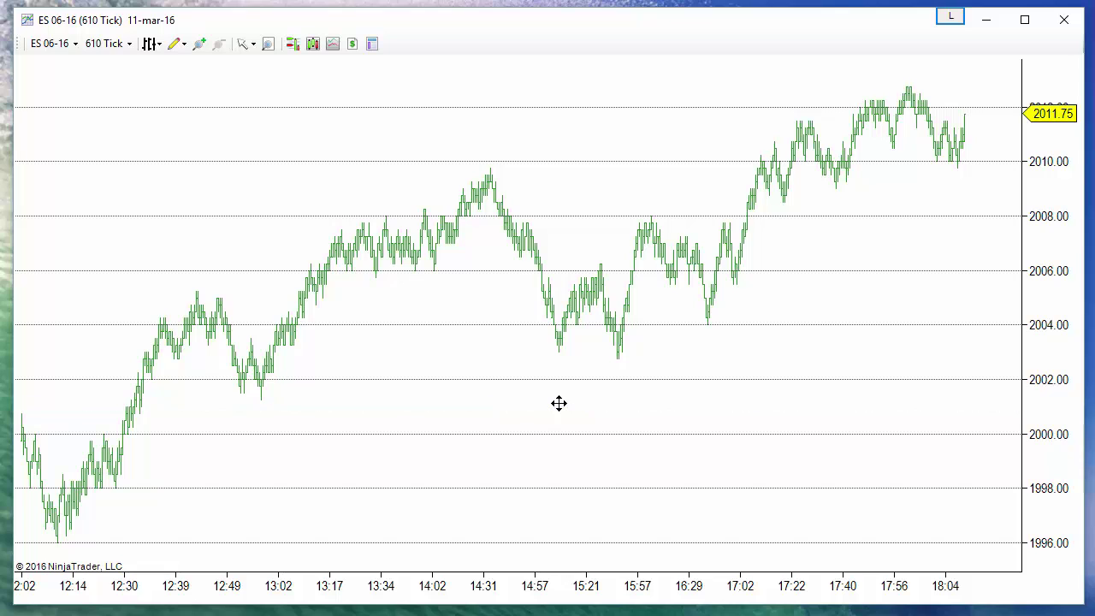
Add a 50-period EMA indicator over the ES 06-16 price bars.
right_click(227, 190)
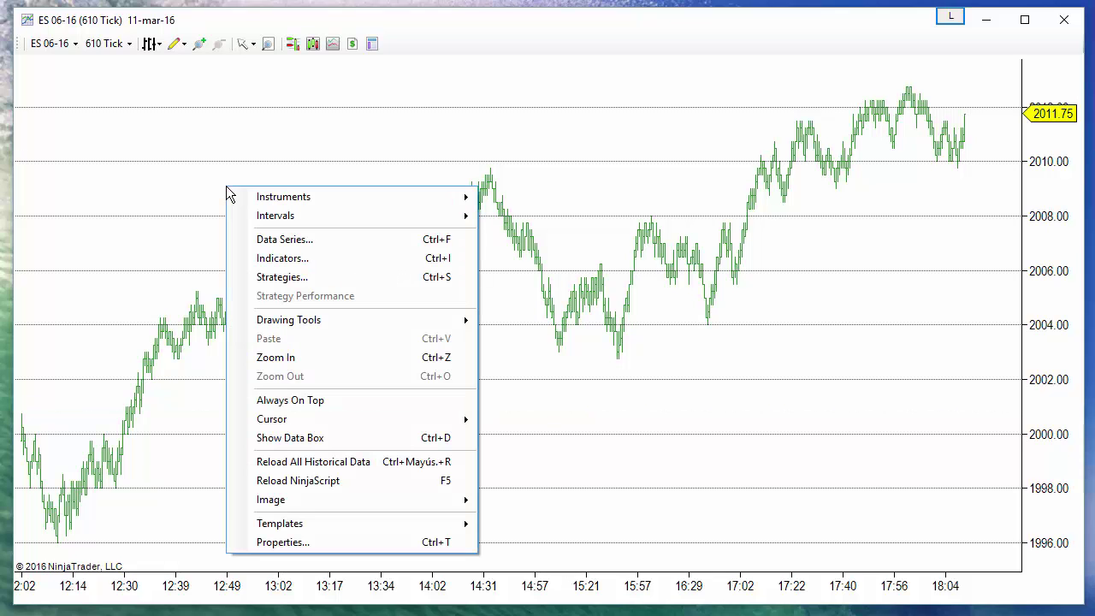
left_click(296, 258)
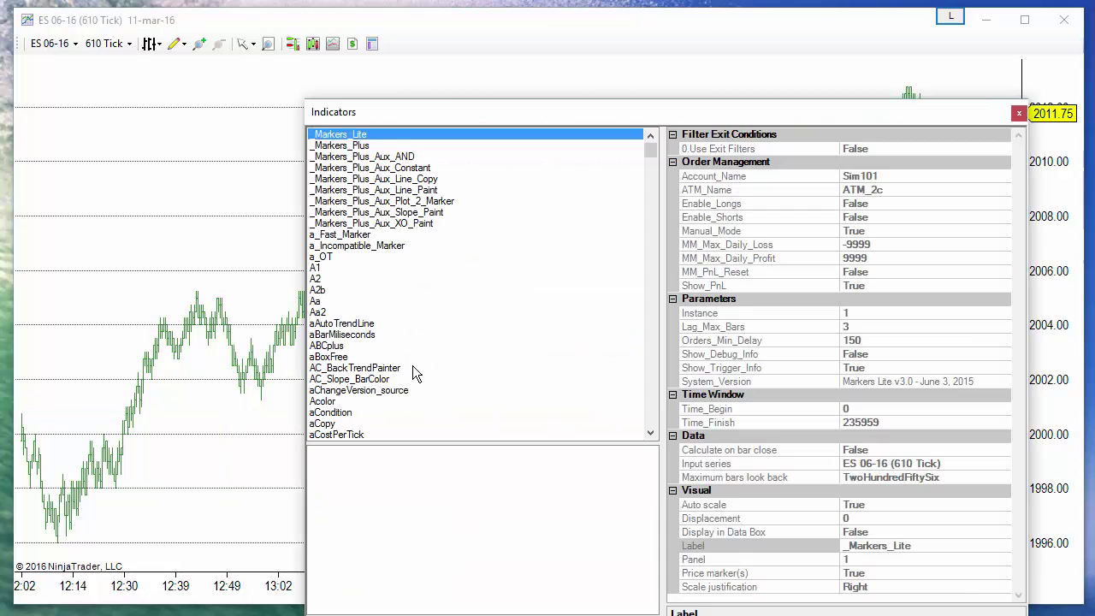
left_click(599, 213)
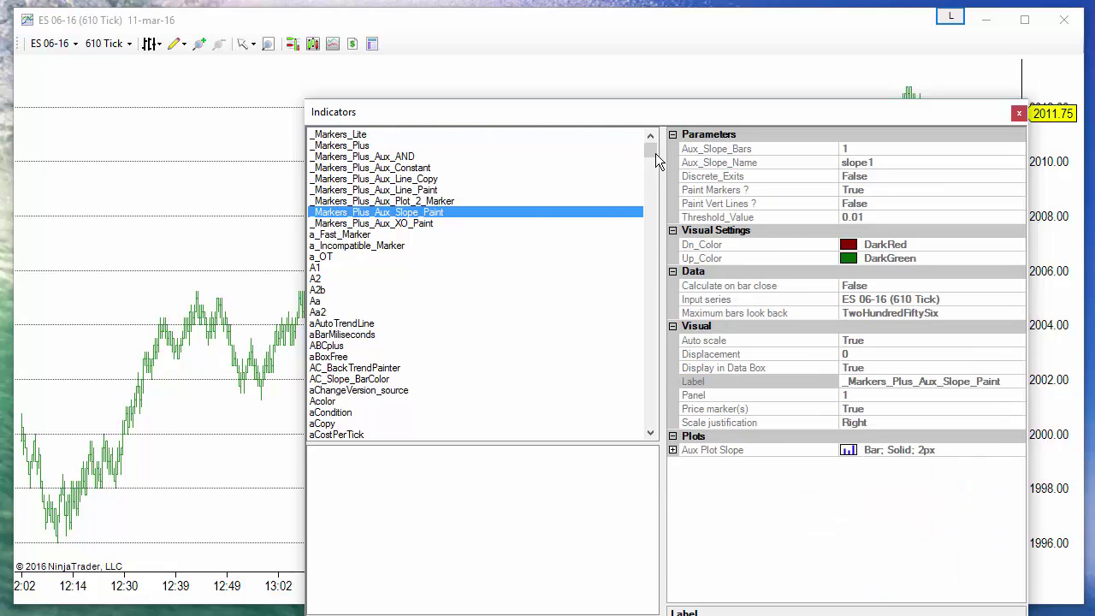
left_click_drag(656, 153, 652, 213)
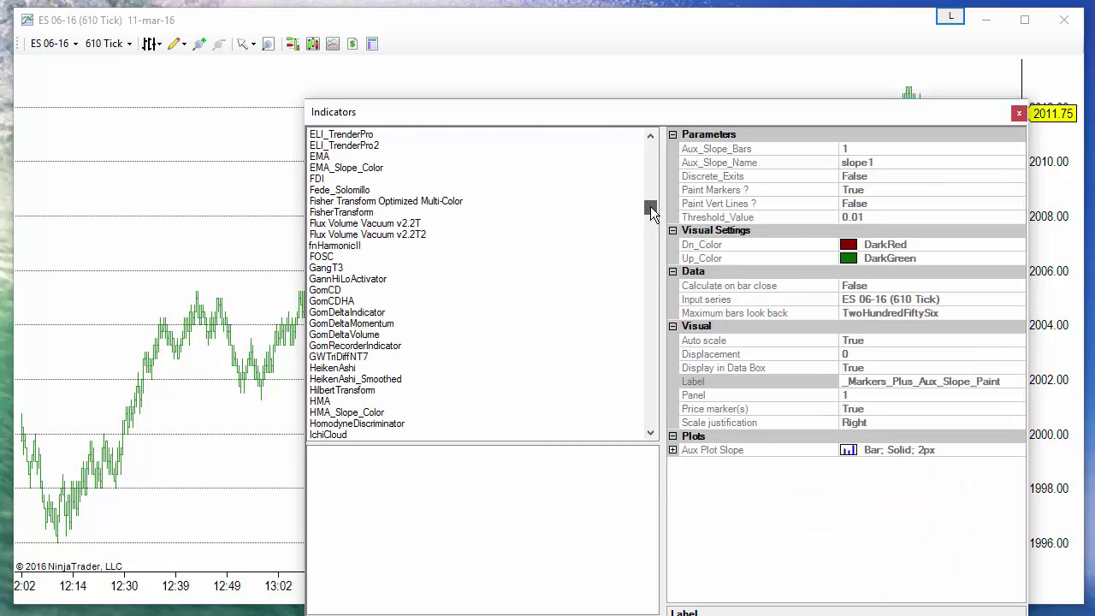
left_click(338, 189)
double_click(320, 157)
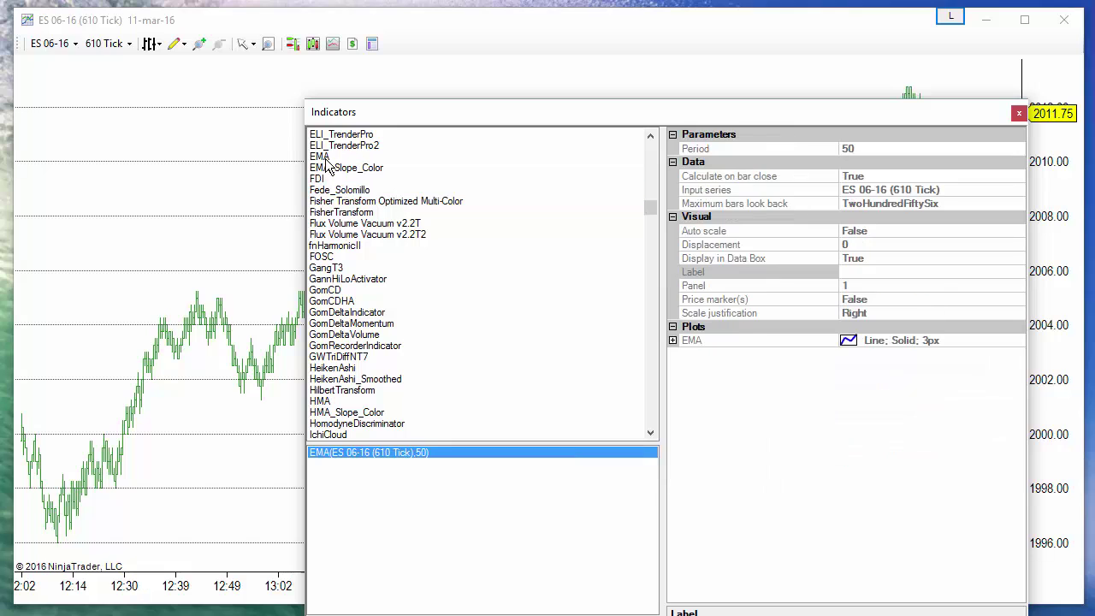
key("Return")
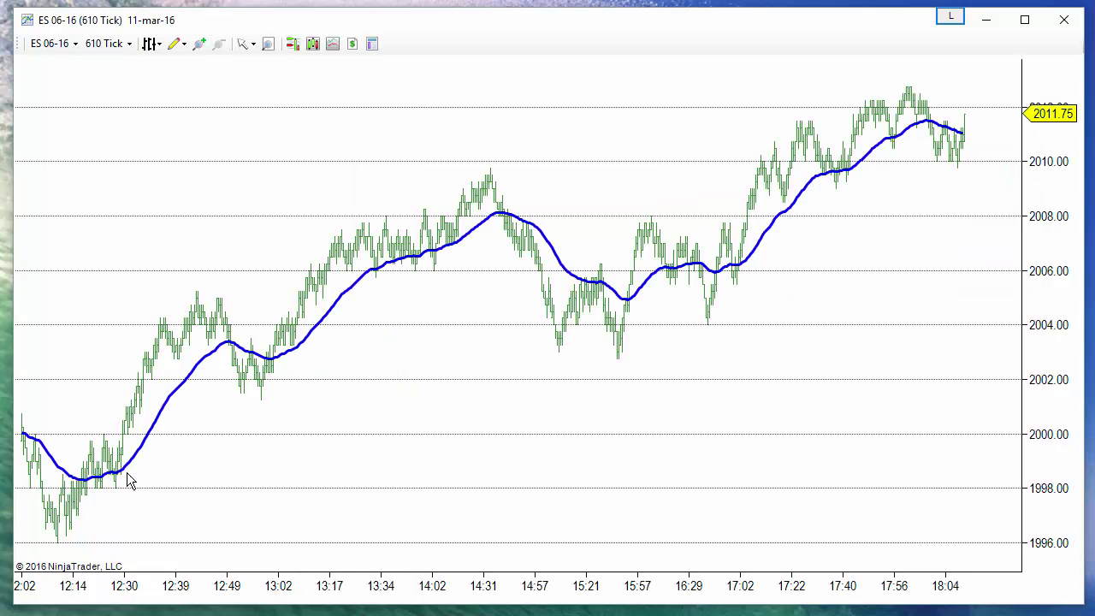
Change the chart's EMA period from 50 to 60.
left_click_drag(208, 587, 229, 594)
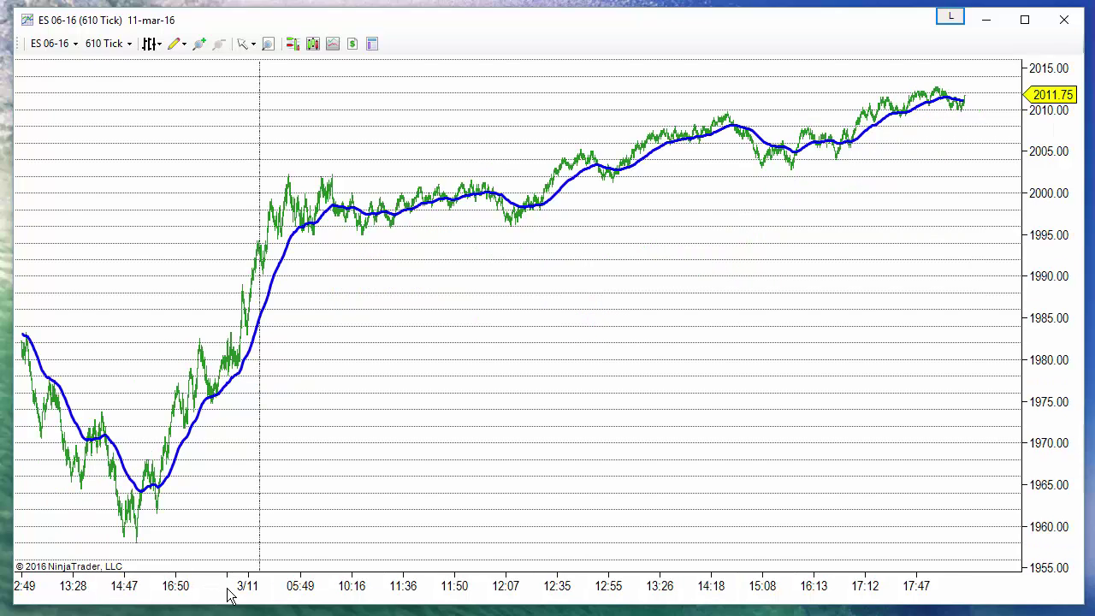
left_click_drag(491, 605, 427, 602)
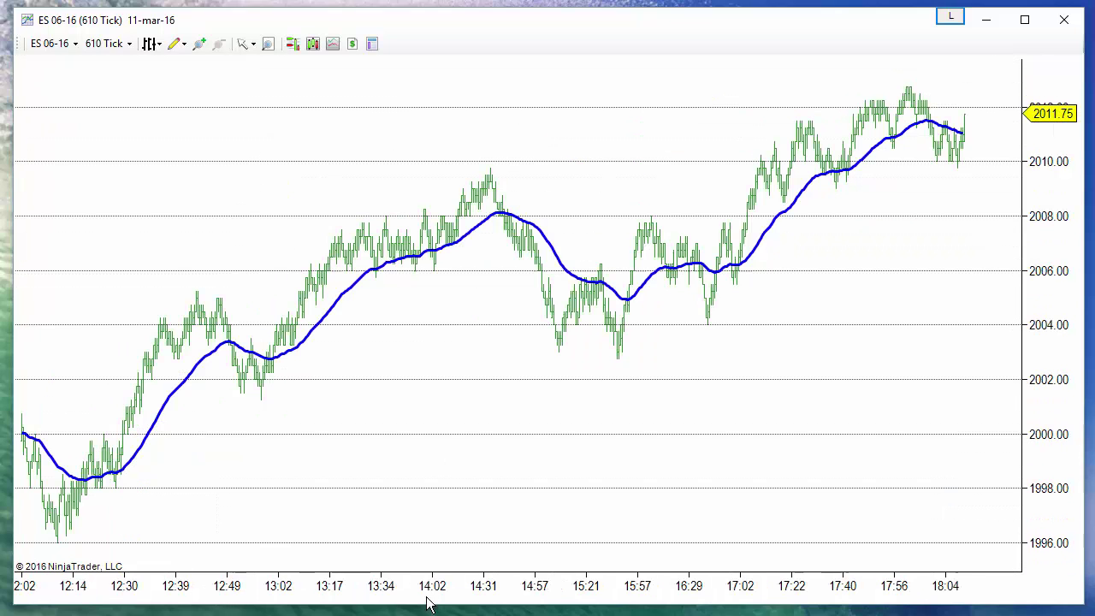
double_click(316, 326)
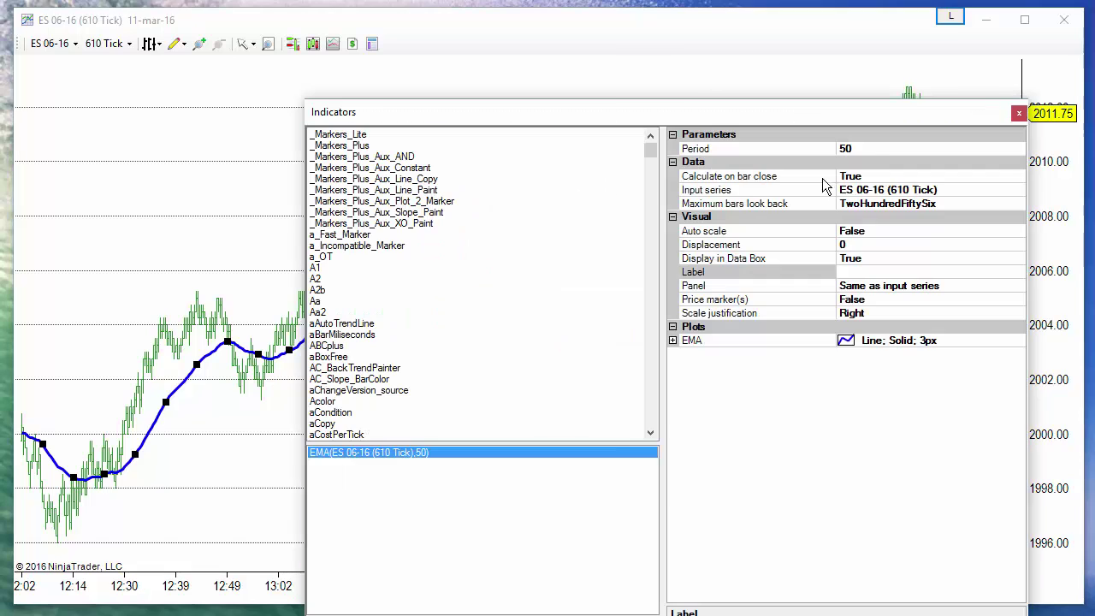
left_click(868, 151)
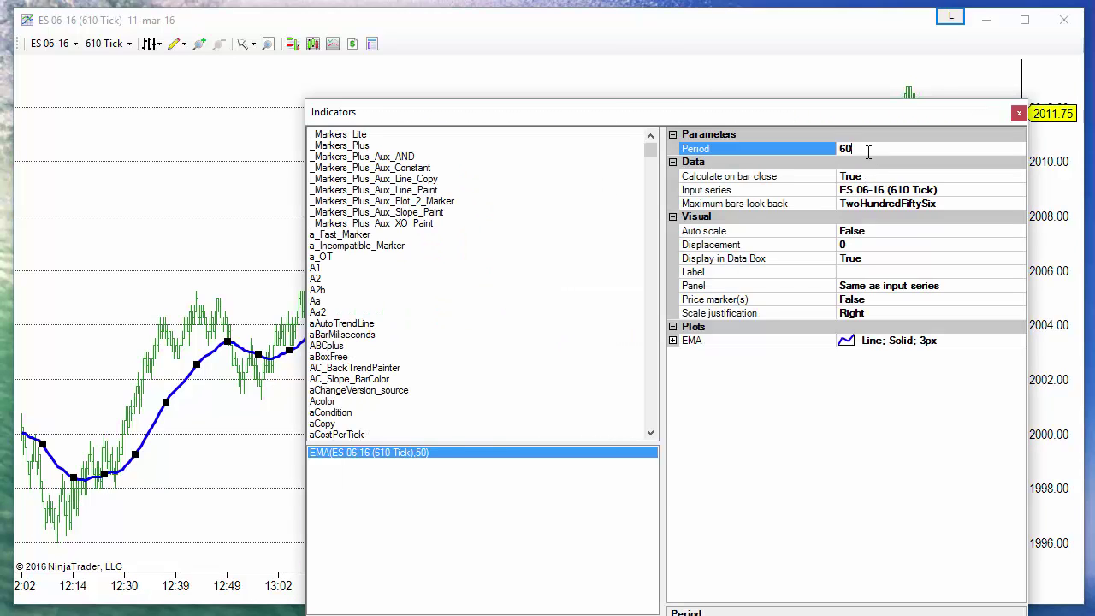
key("Return")
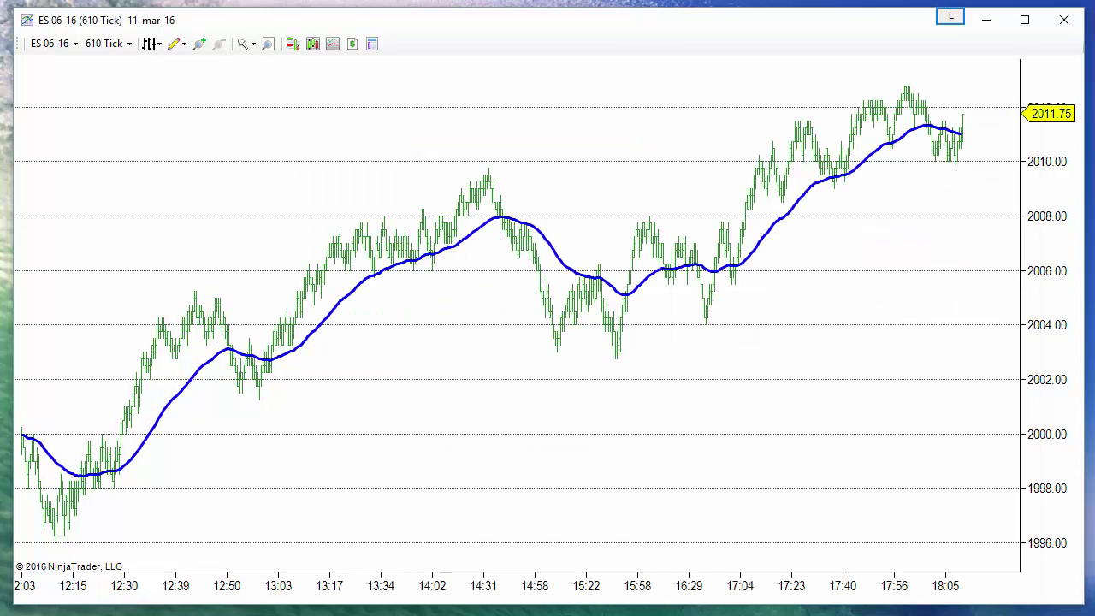
Delete the blue EMA line from the chart.
scroll(137, 466, "down", 3)
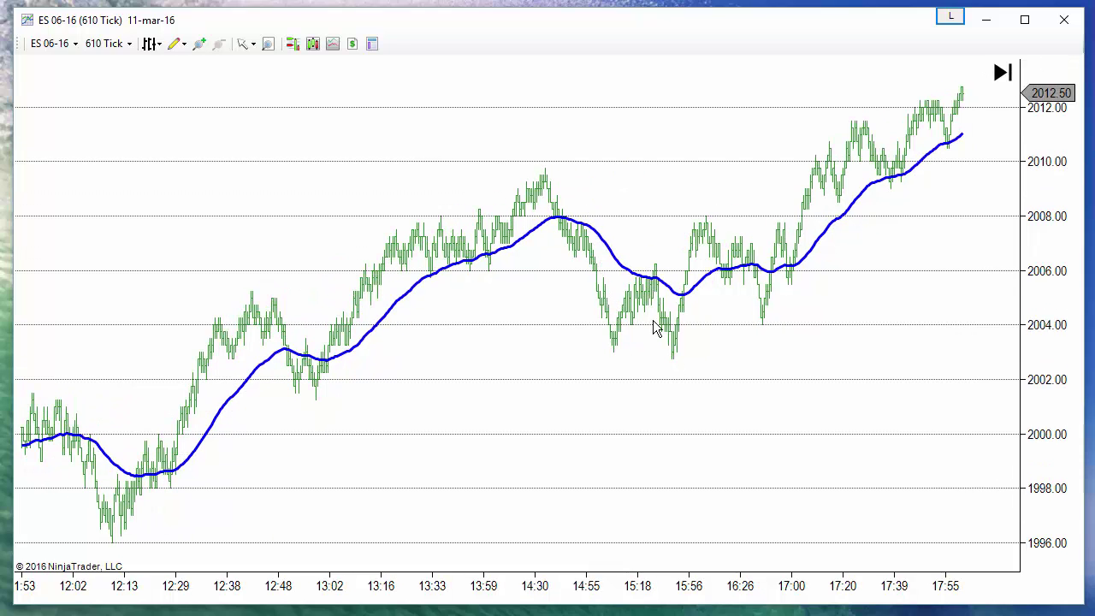
left_click(395, 304)
key("Delete")
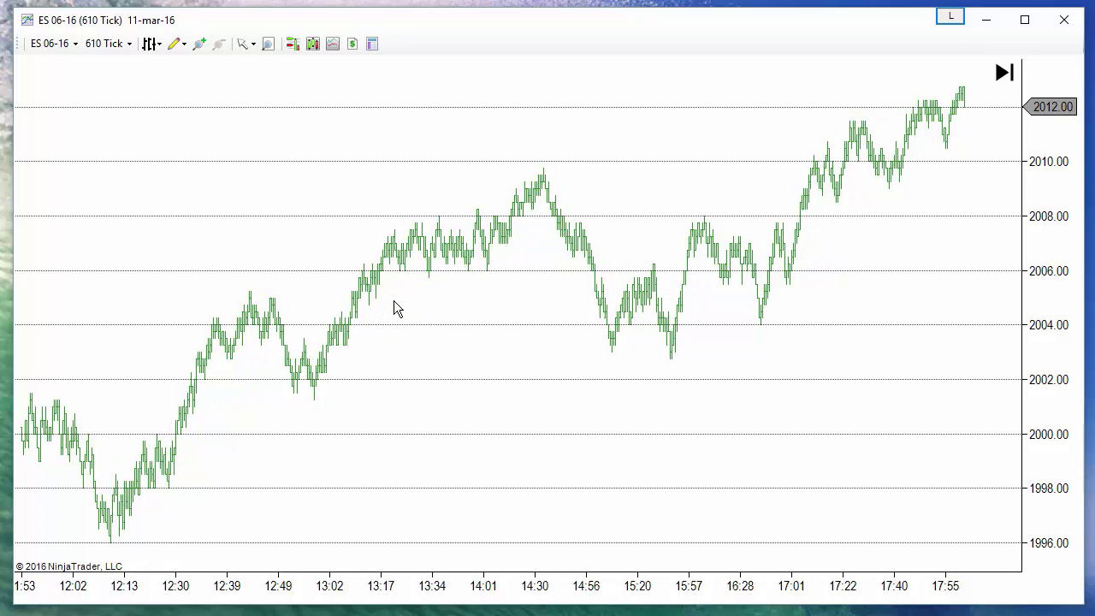
Add TIS_EMA_Trader_Indicator_v6 with EMA_Period 60 and EMA_Envelope 14.
right_click(255, 131)
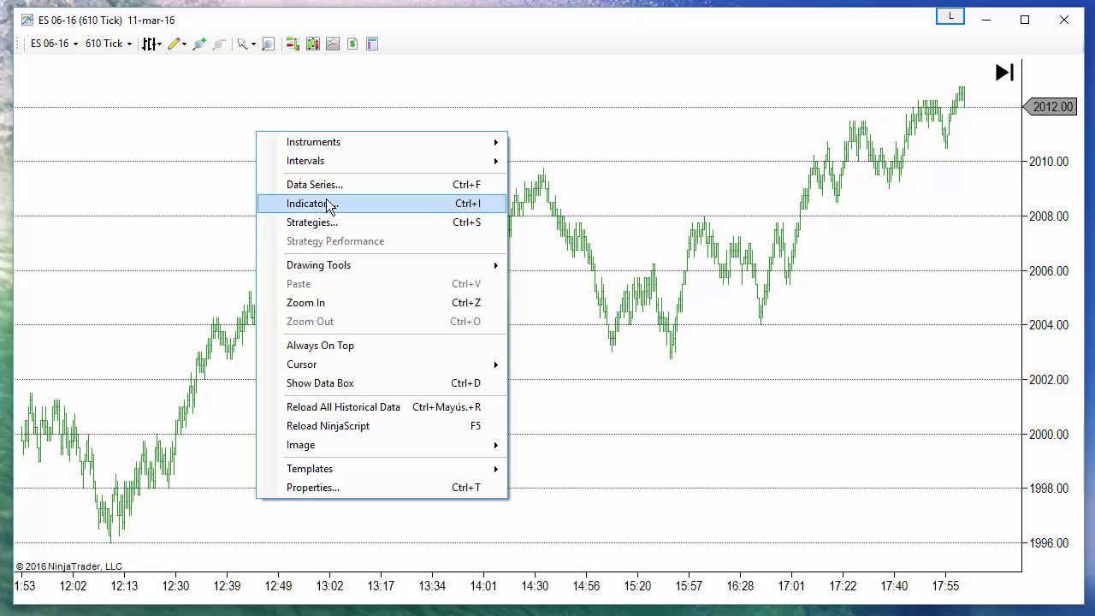
left_click(325, 206)
left_click_drag(653, 150, 675, 367)
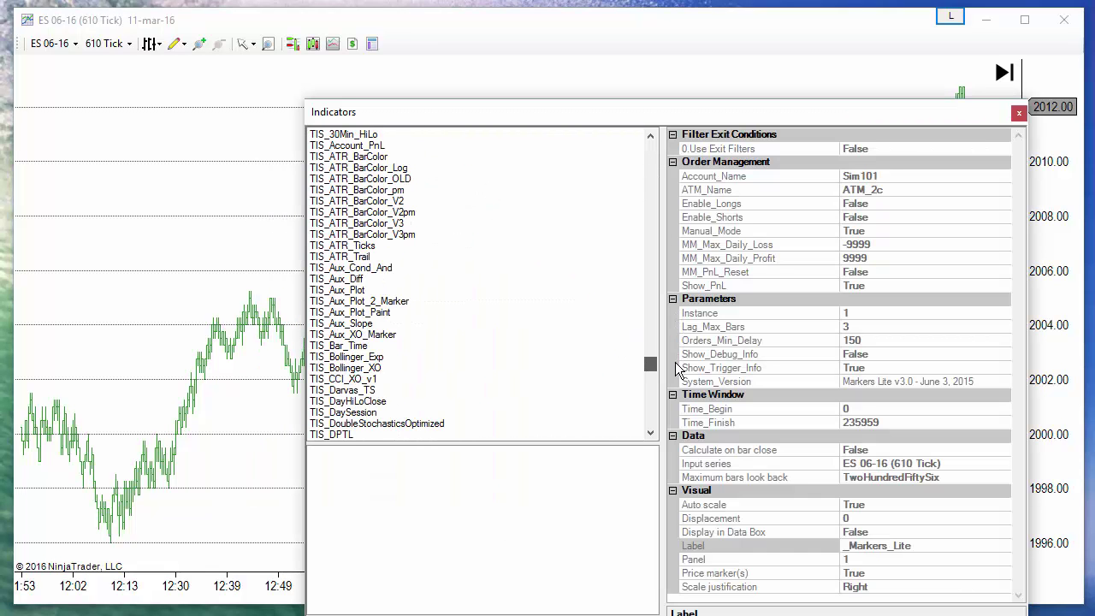
scroll(675, 367, "up", 4)
scroll(407, 381, "down", 4)
scroll(407, 381, "down", 2)
scroll(400, 389, "down", 2)
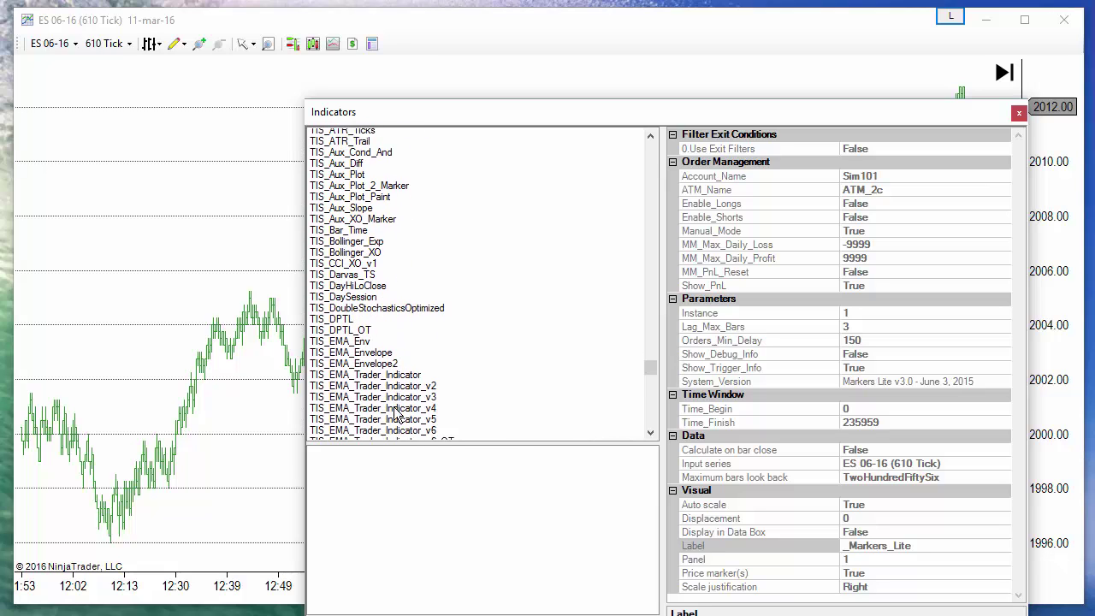
double_click(414, 412)
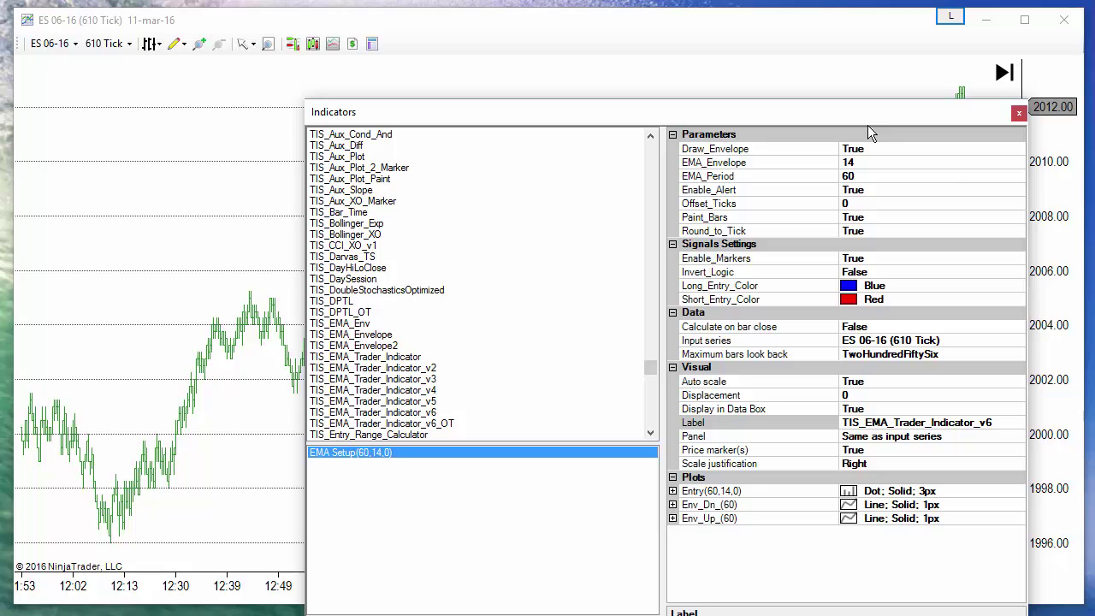
left_click_drag(722, 115, 447, 156)
left_click(616, 217)
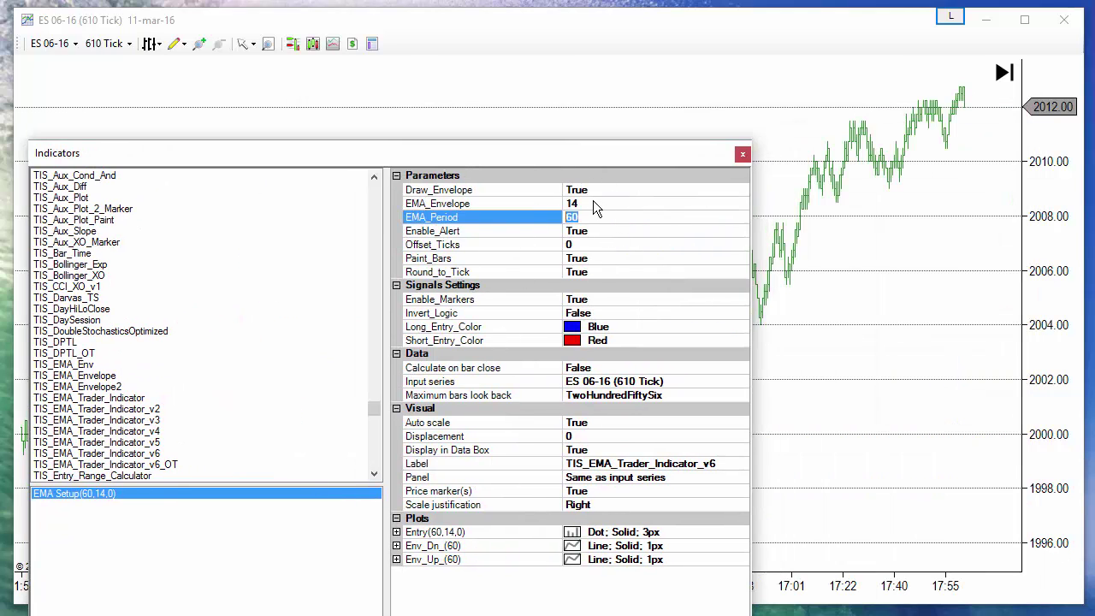
left_click(437, 204)
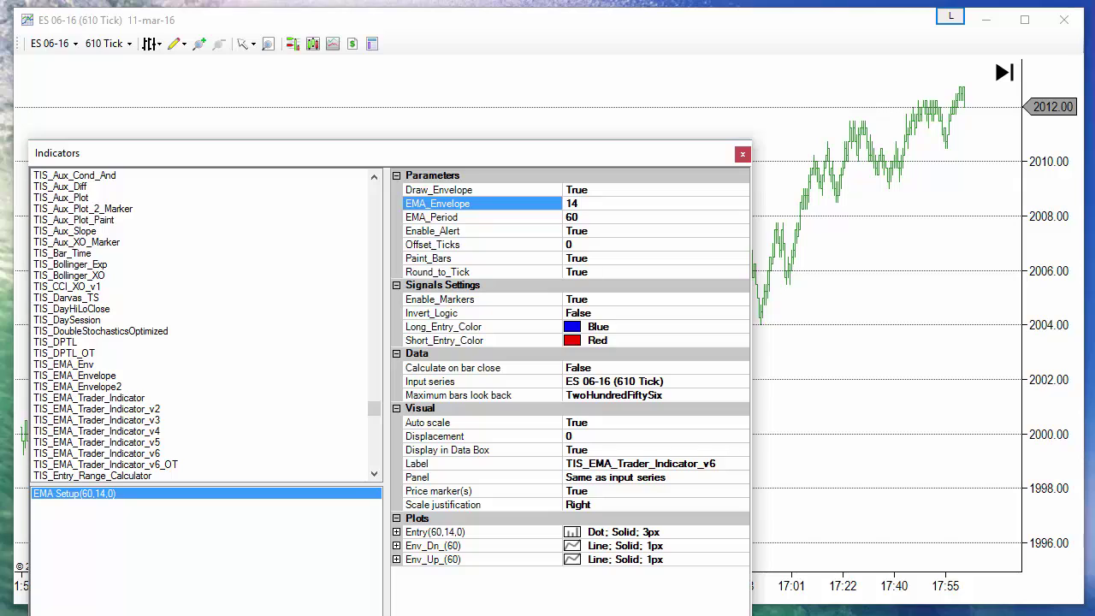
key("Return")
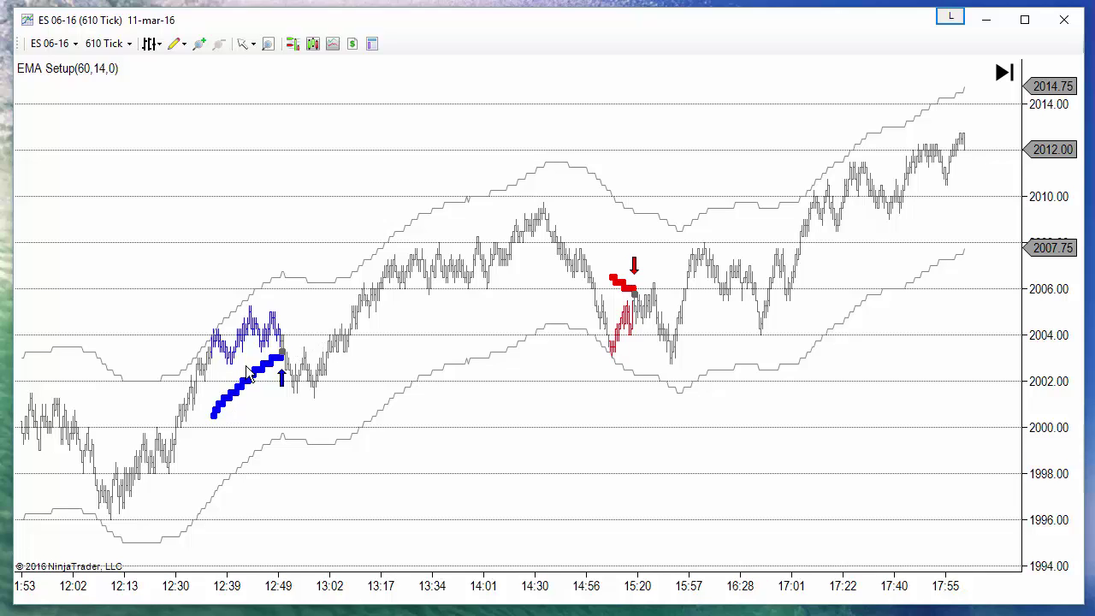
mouse_move(336, 592)
left_mouse_down()
mouse_move(383, 602)
mouse_move(318, 603)
left_mouse_up()
scroll(419, 481, "up", 10)
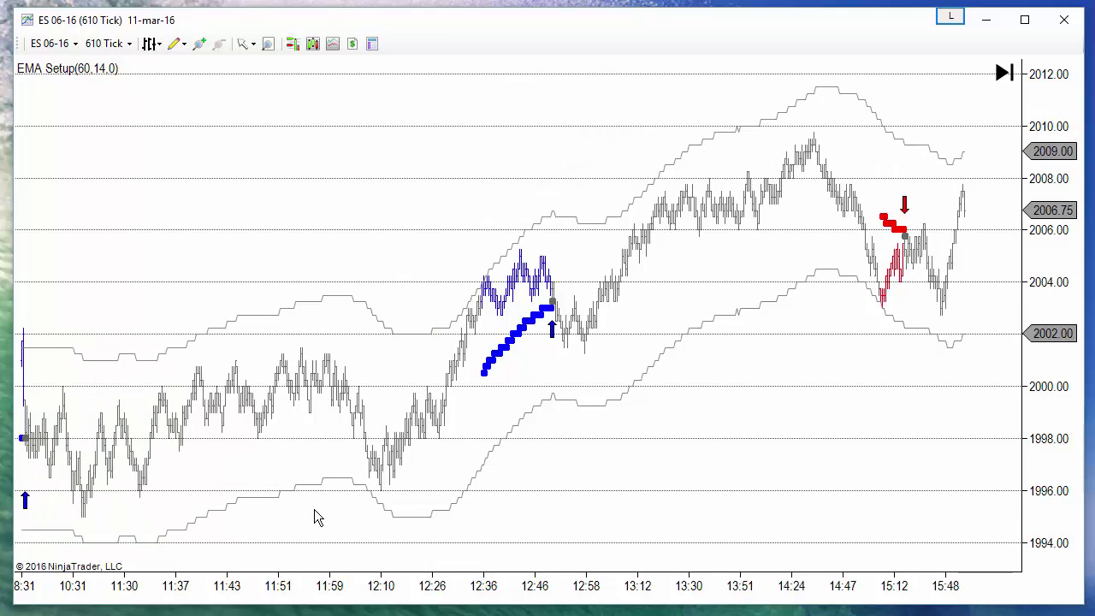
left_click_drag(418, 459, 296, 506)
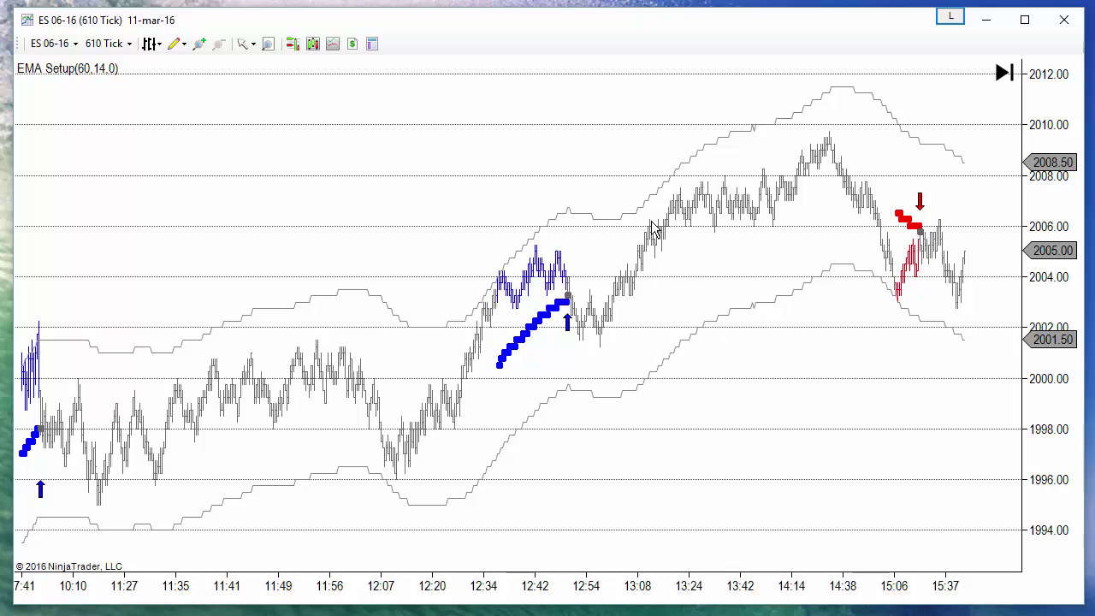
left_click_drag(775, 237, 630, 245)
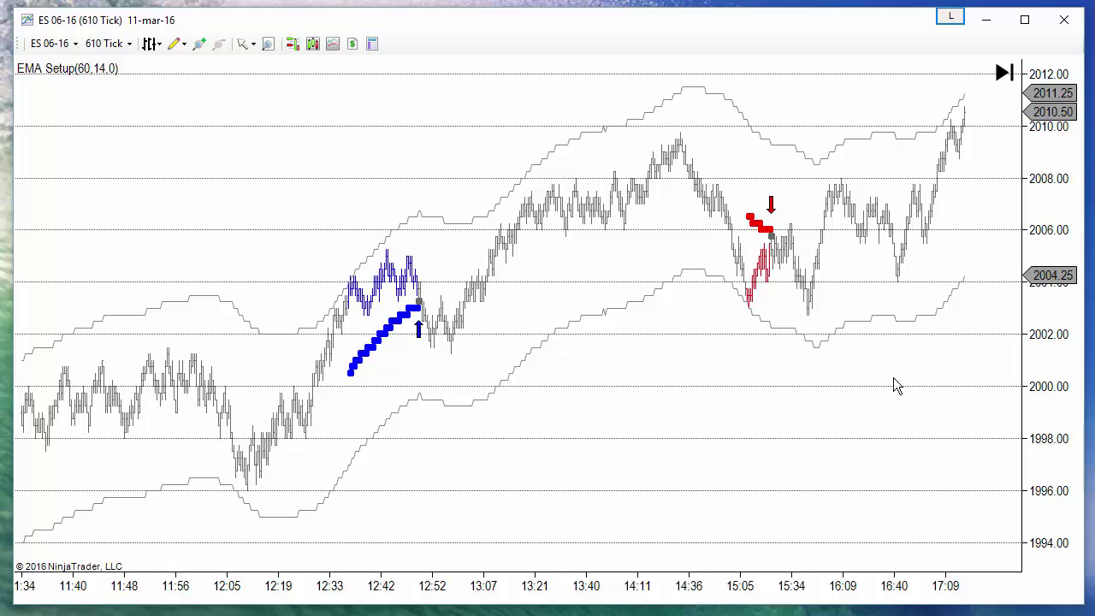
scroll(826, 391, "down", 3)
scroll(548, 596, "down", 3)
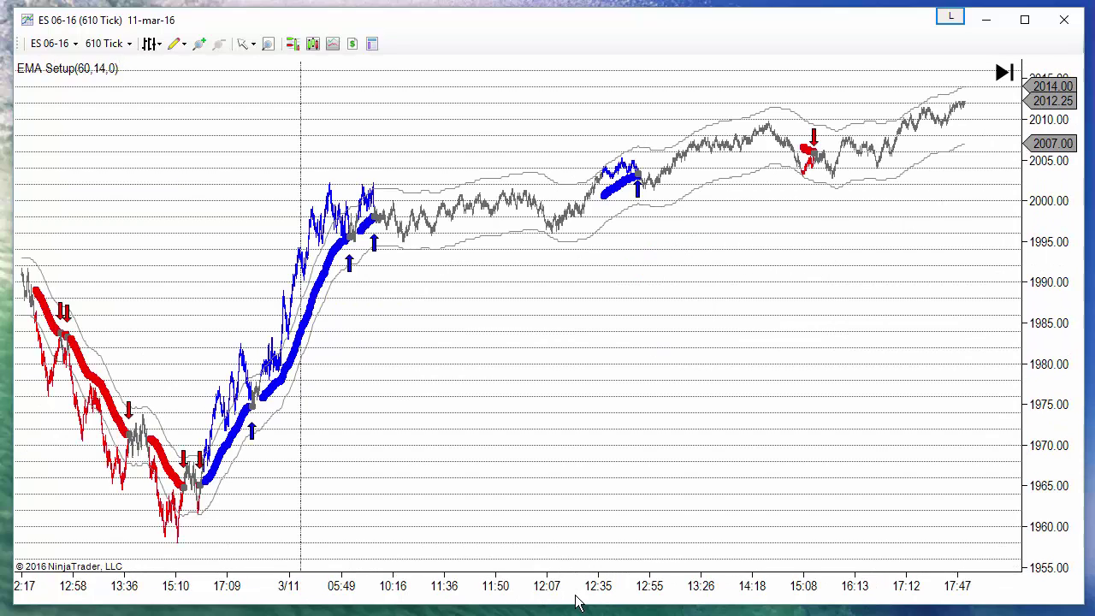
scroll(699, 596, "up", 3)
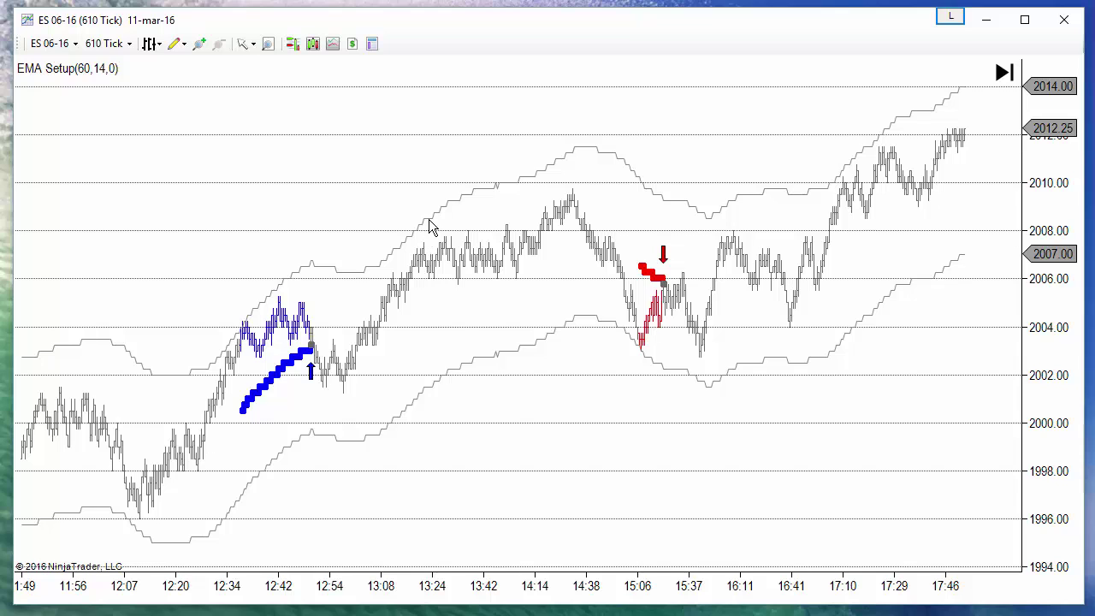
Try EMA Setup with envelope width 7, then period 28, applying each change.
right_click(453, 326)
left_click(517, 396)
left_click_drag(563, 115, 394, 137)
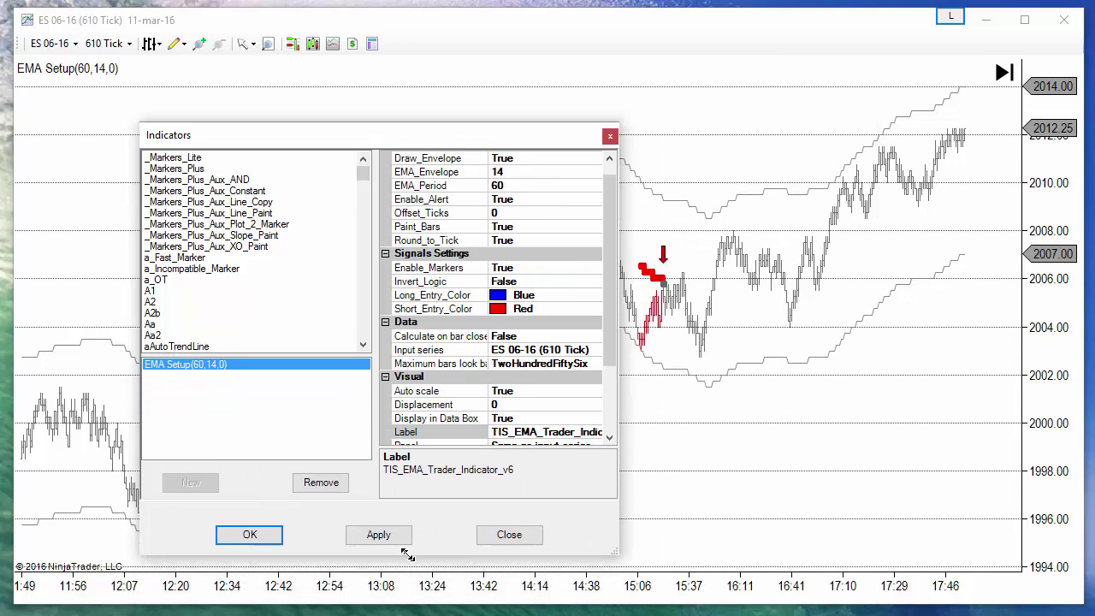
left_click_drag(533, 144, 151, 120)
left_click(143, 128)
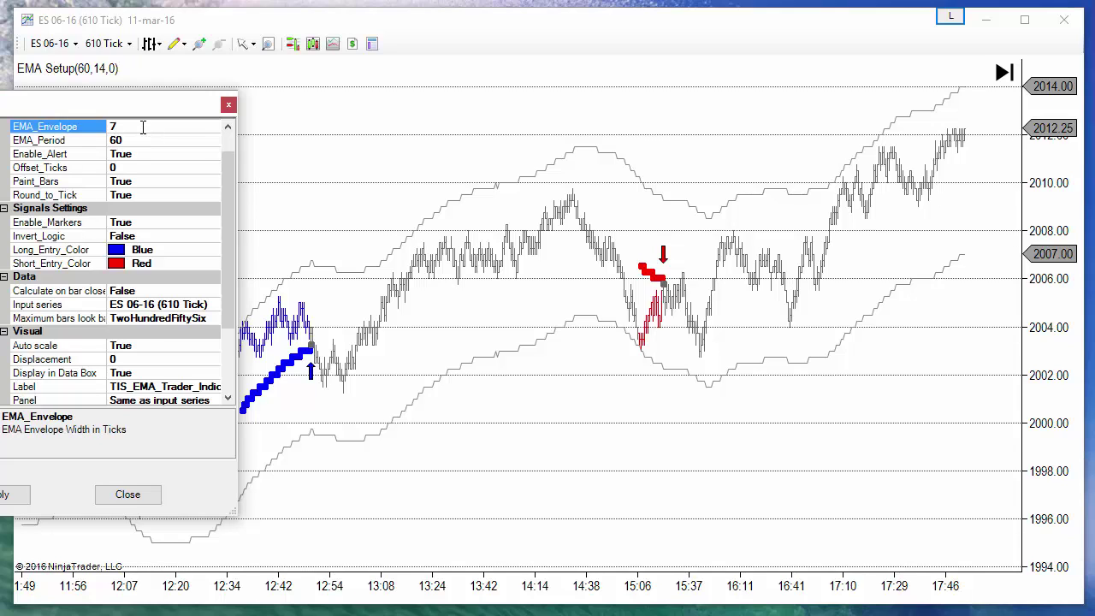
type("7")
left_click(15, 494)
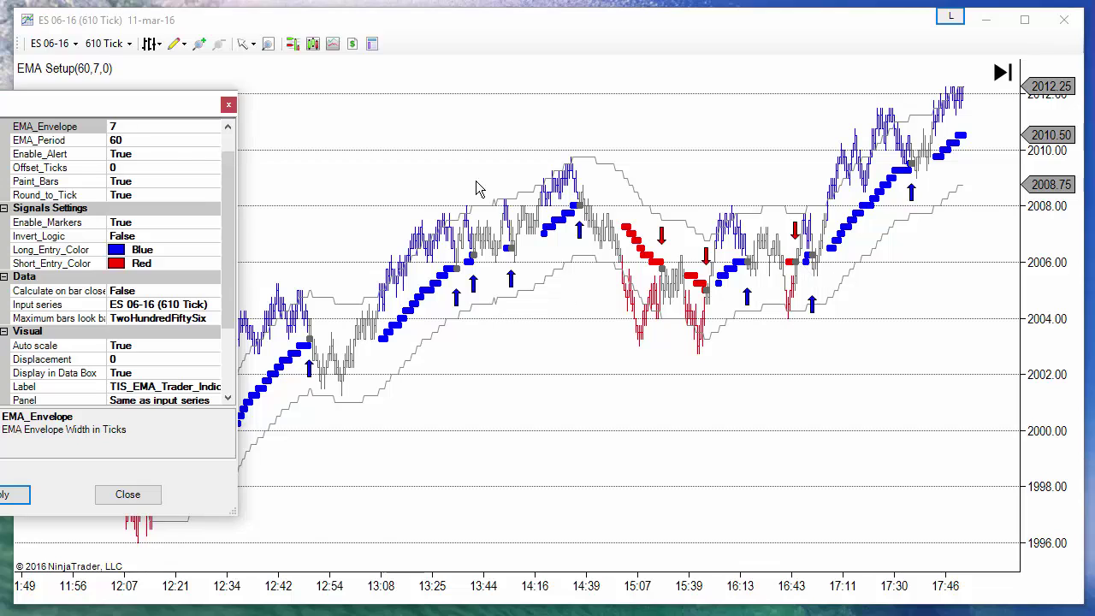
left_click(157, 141)
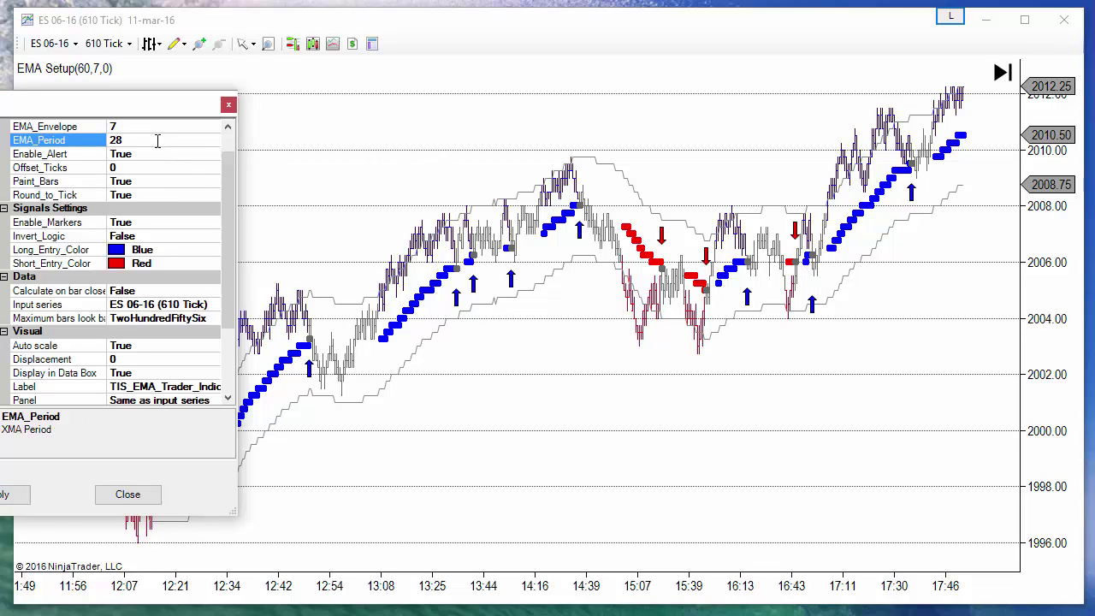
key("Return")
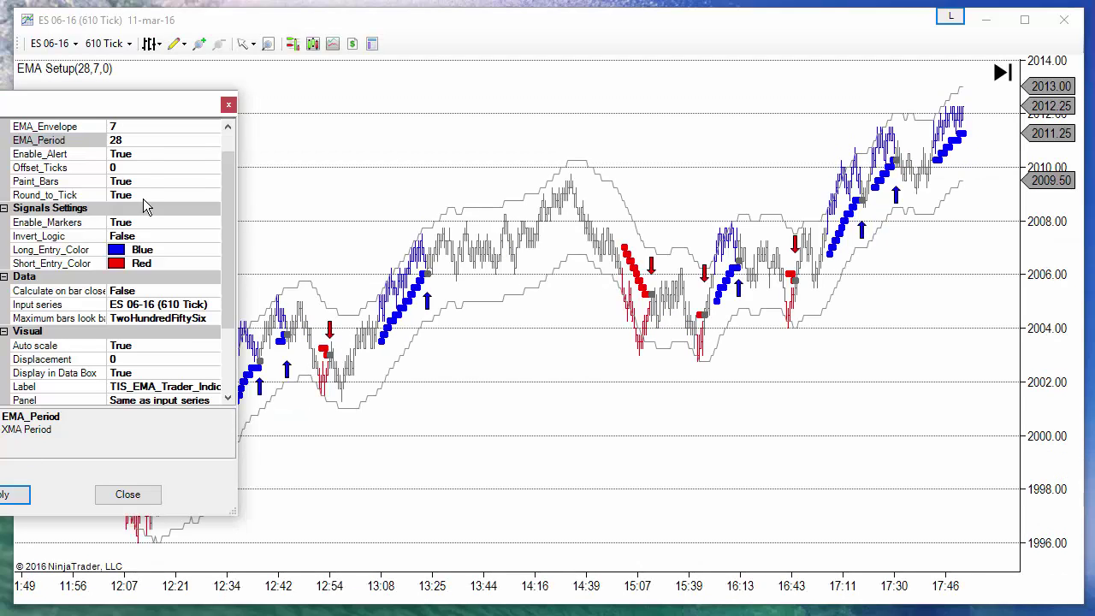
Enter EMA_Period 60 and EMA_Envelope 28 and apply them.
left_click(131, 140)
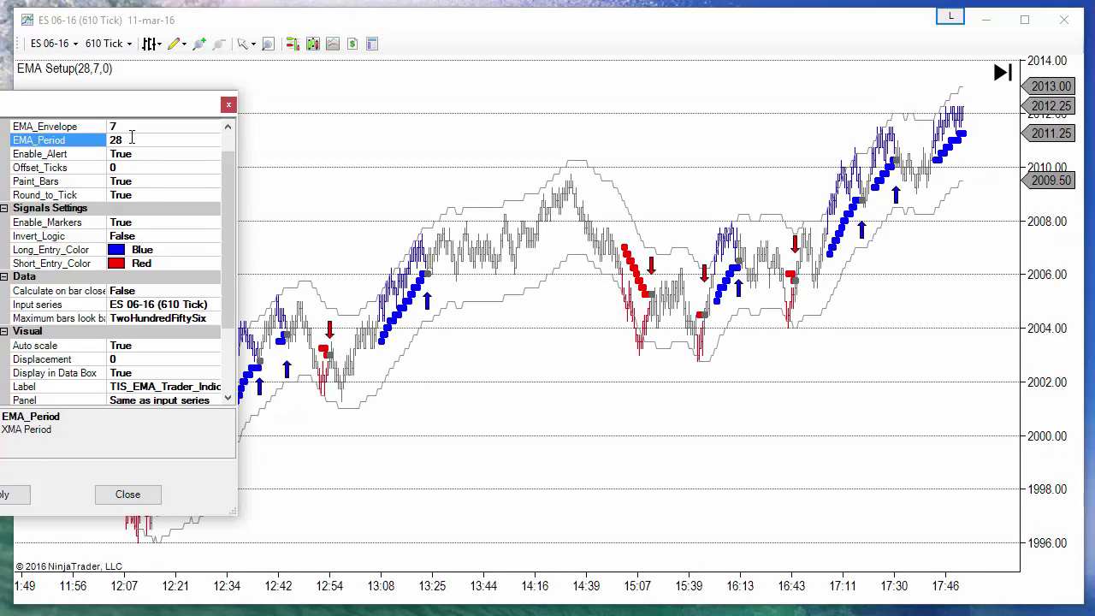
type("60")
left_click(131, 126)
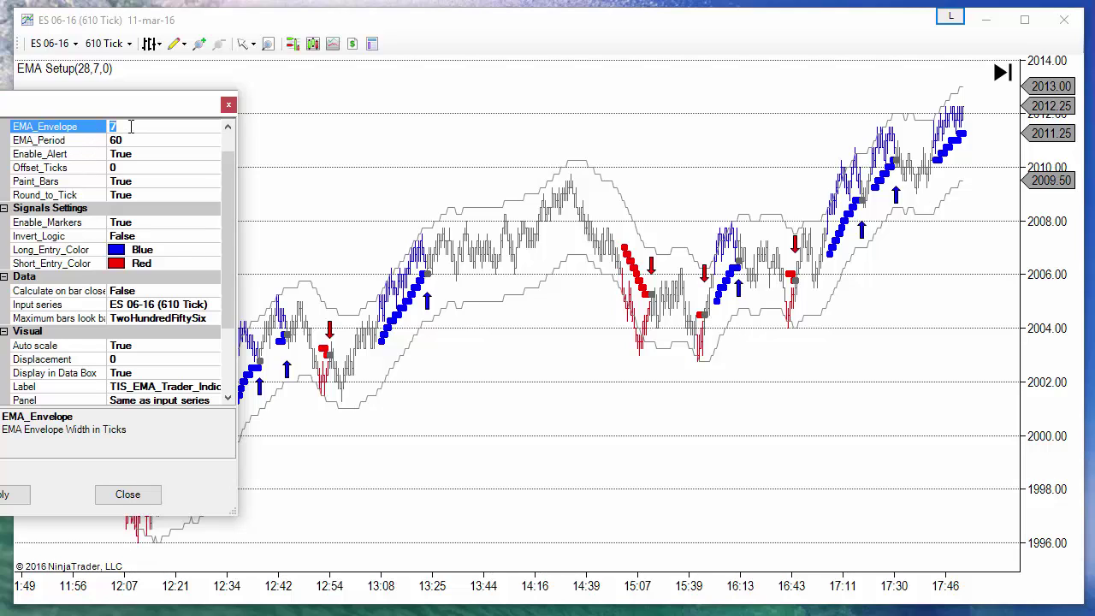
type("28")
left_click(17, 495)
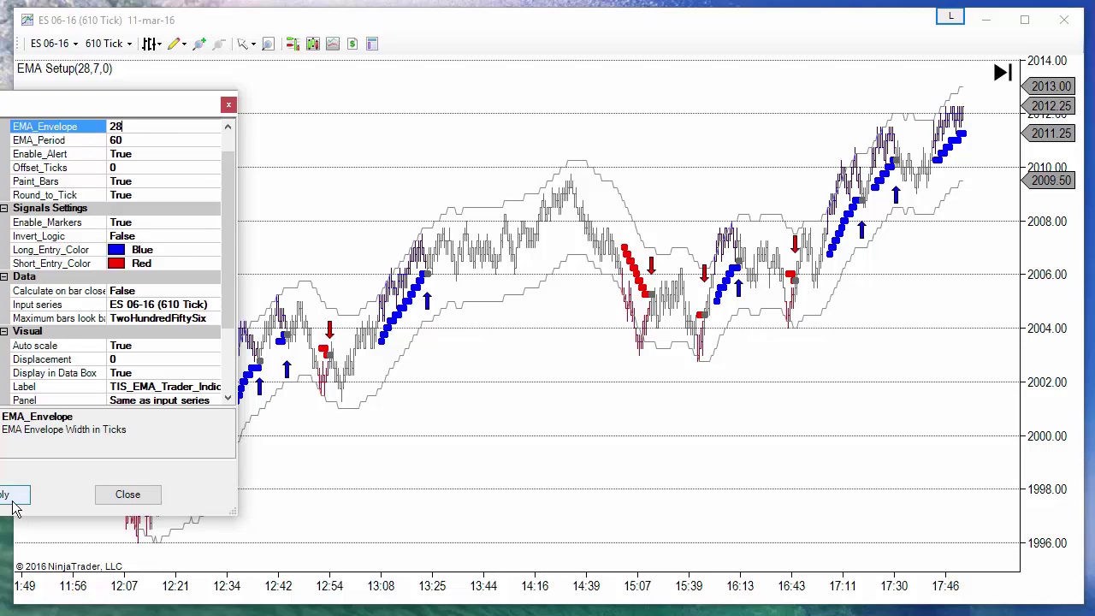
Review earlier painted buy and sell signals in history, then jump back to the latest bars.
left_click(128, 494)
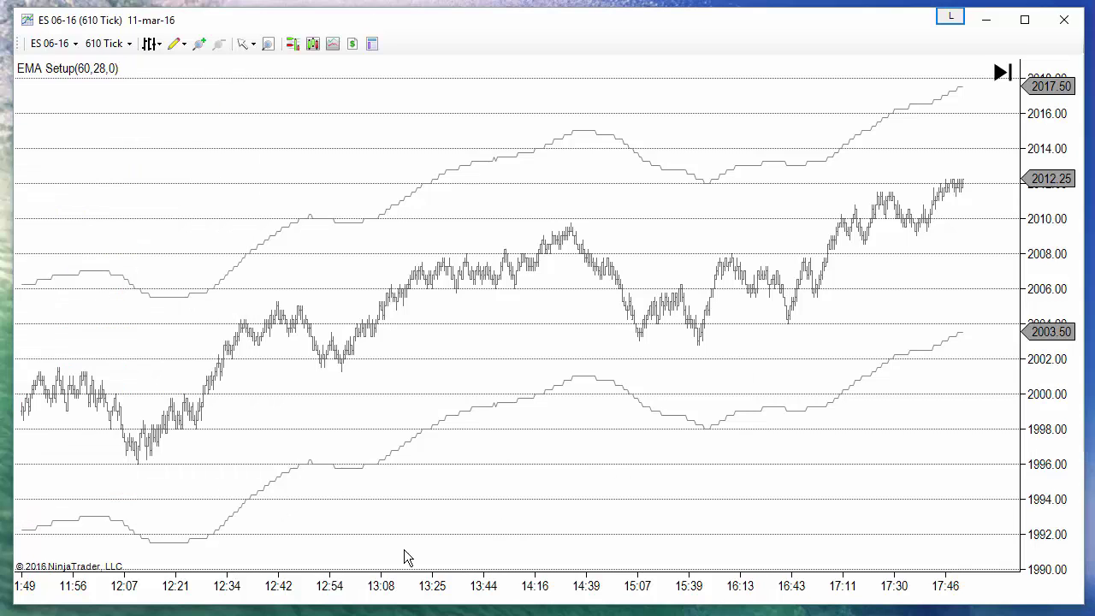
scroll(819, 548, "up", 10)
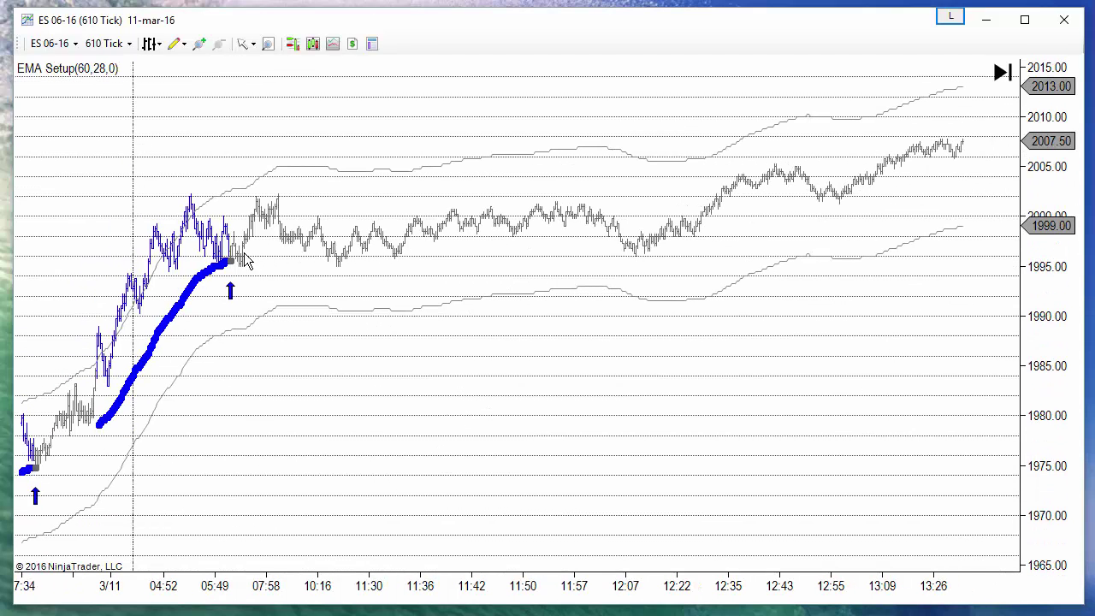
scroll(288, 188, "up", 10)
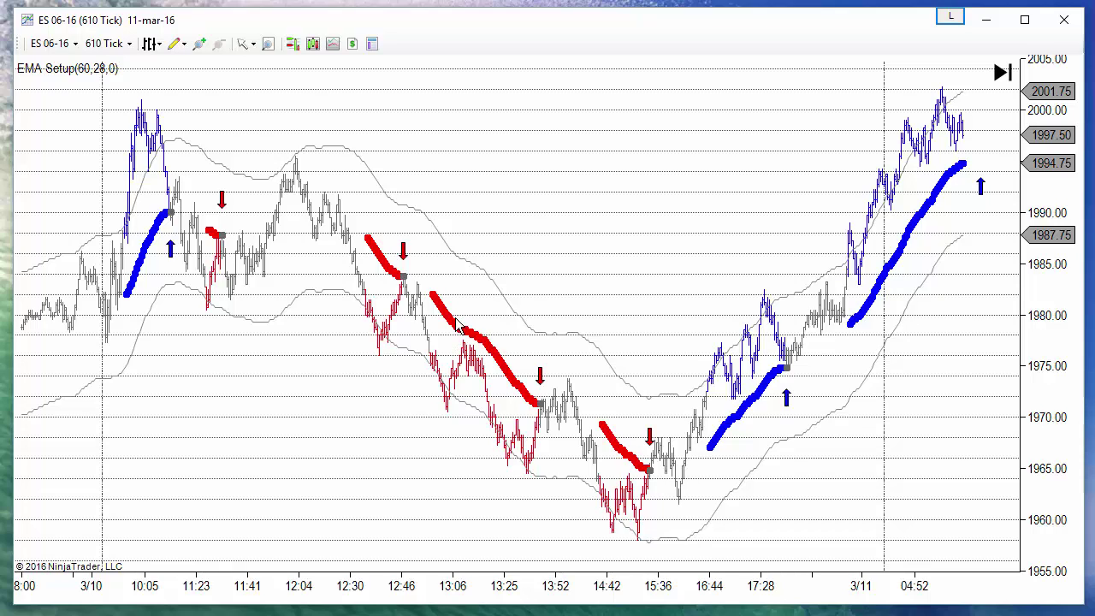
left_click(1002, 74)
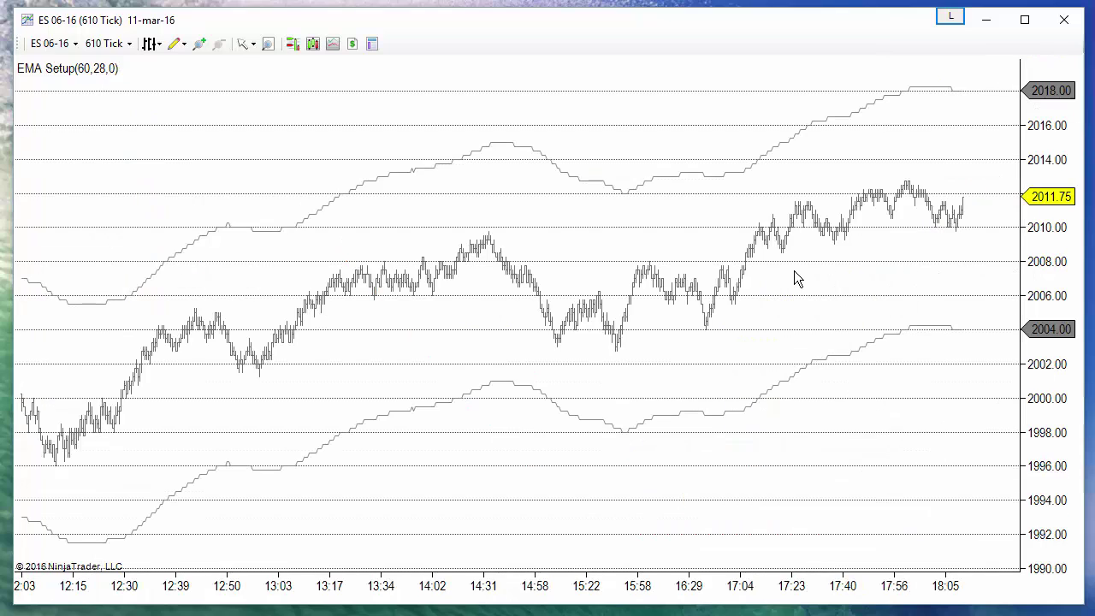
Narrow the EMA Setup envelope from 28 to 14.
double_click(316, 451)
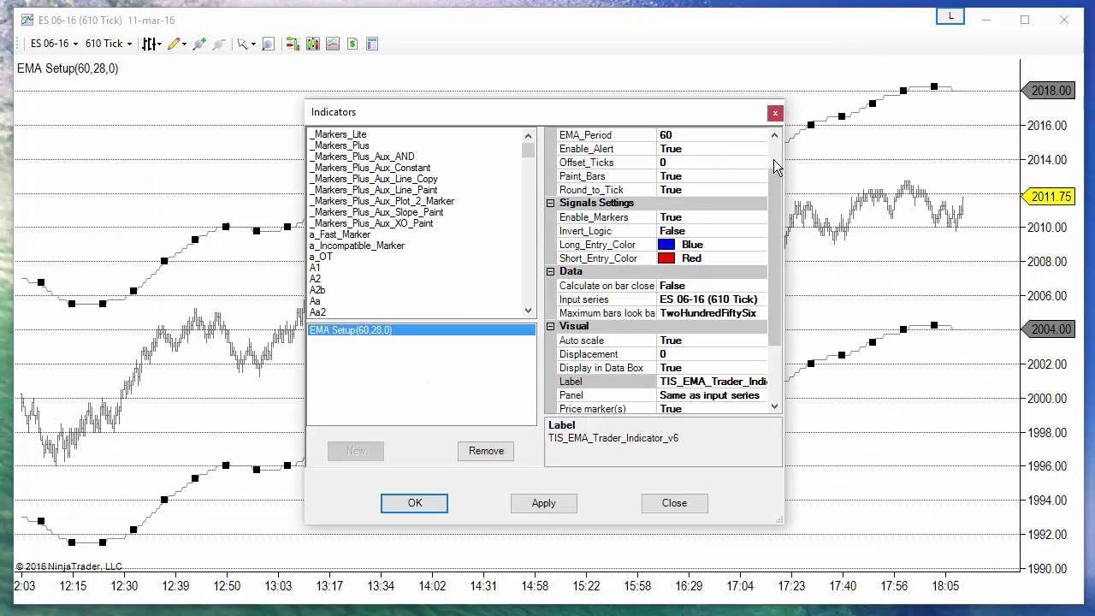
scroll(773, 159, "up", 1)
left_click(685, 163)
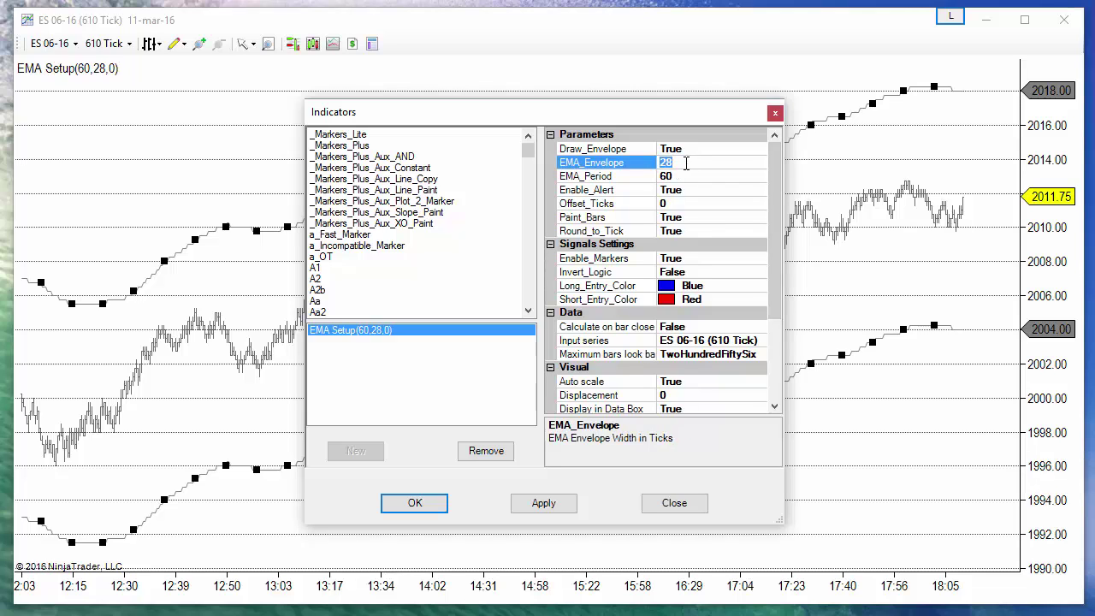
left_click(439, 505)
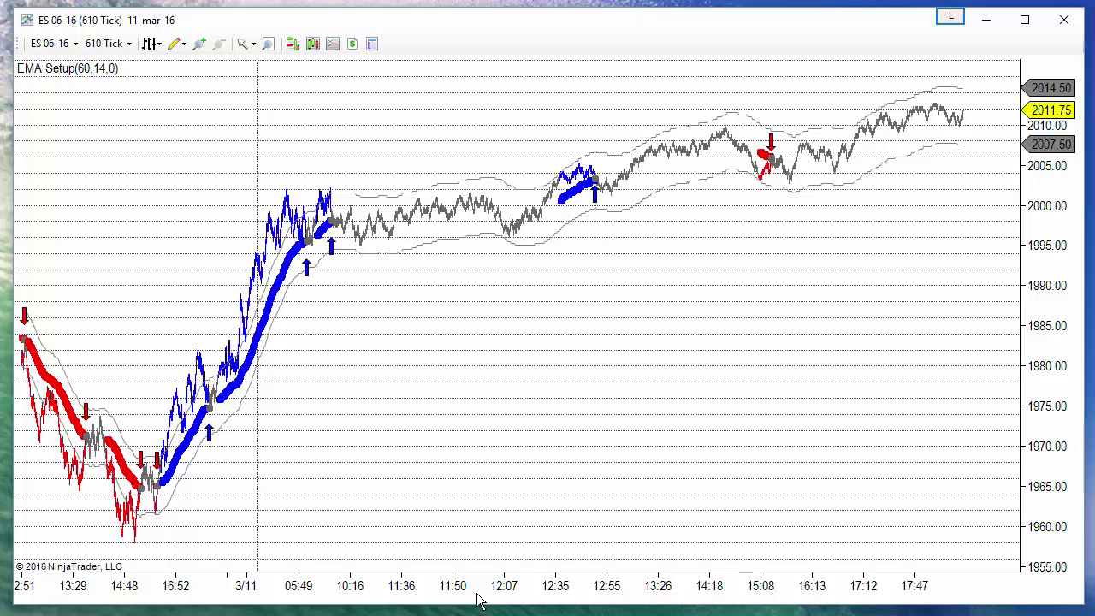
Set the EMA Setup indicator's Enable_Alert to False.
double_click(329, 409)
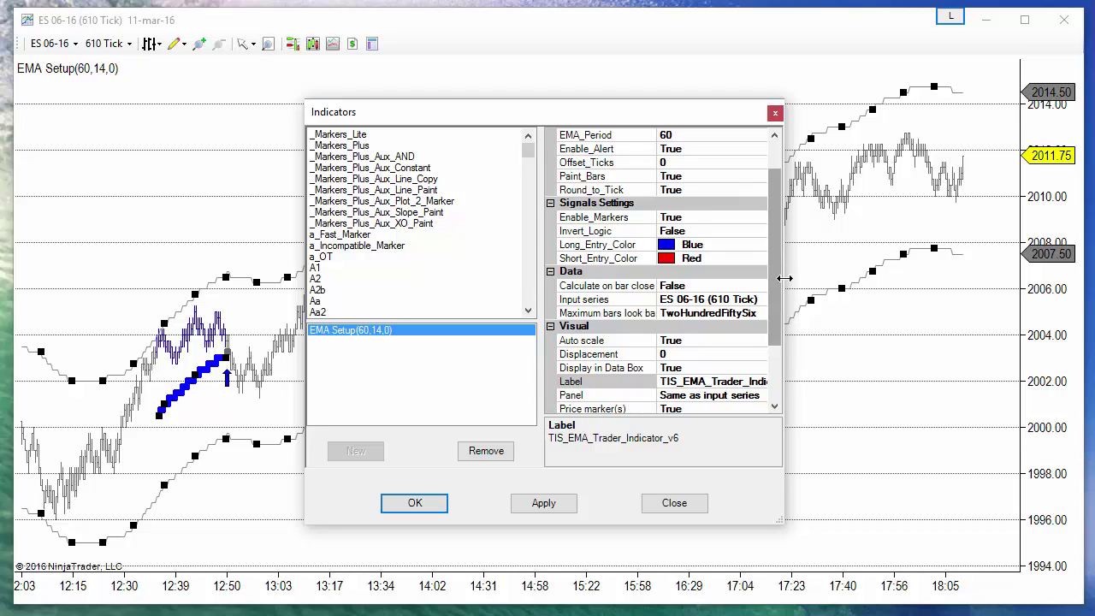
scroll(772, 243, "up", 1)
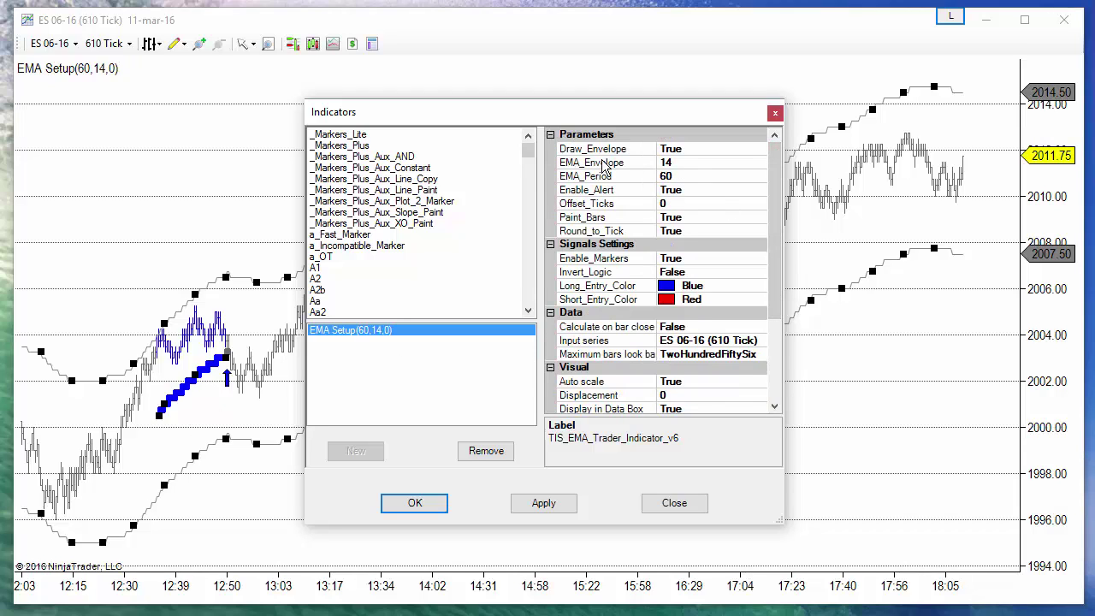
double_click(690, 192)
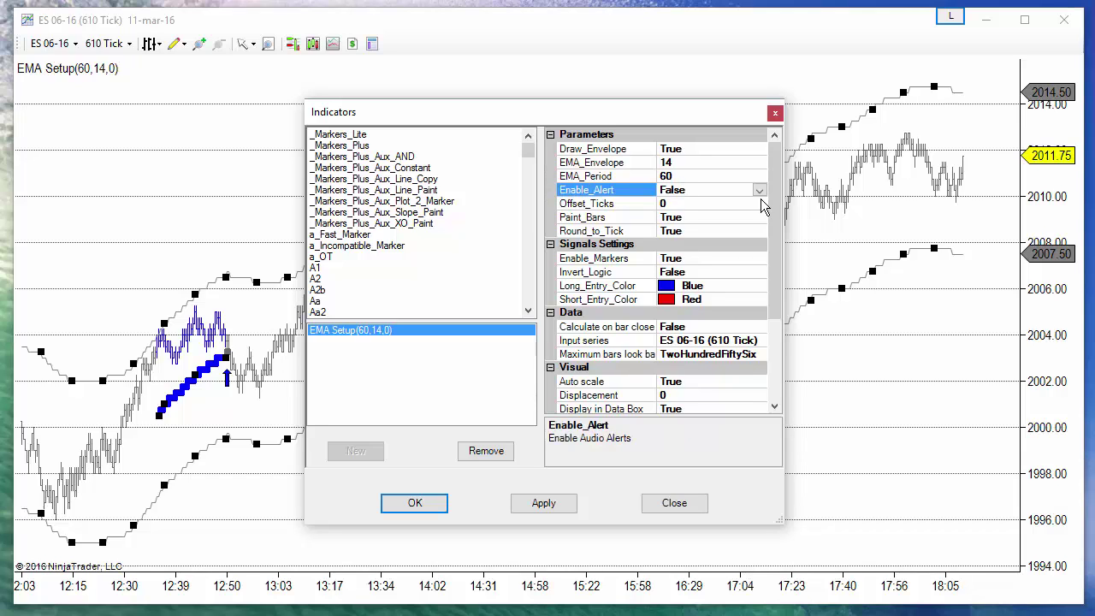
left_click(427, 502)
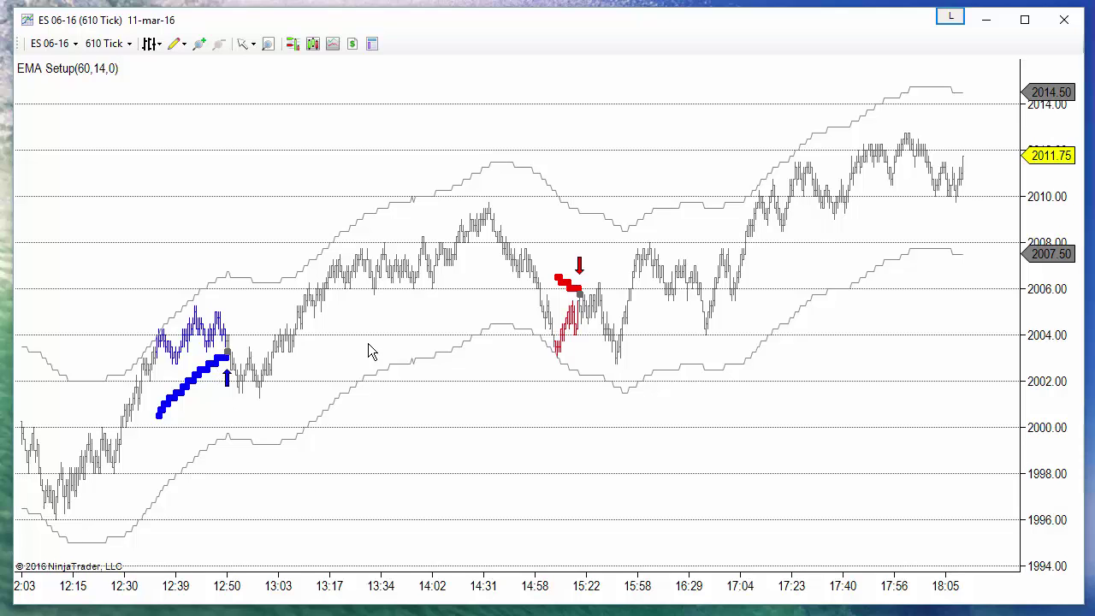
Pan and zoom to inspect the blue long signal near 12:50 and red short near 15:15.
left_click_drag(399, 479, 710, 602)
left_click_drag(599, 588, 398, 572)
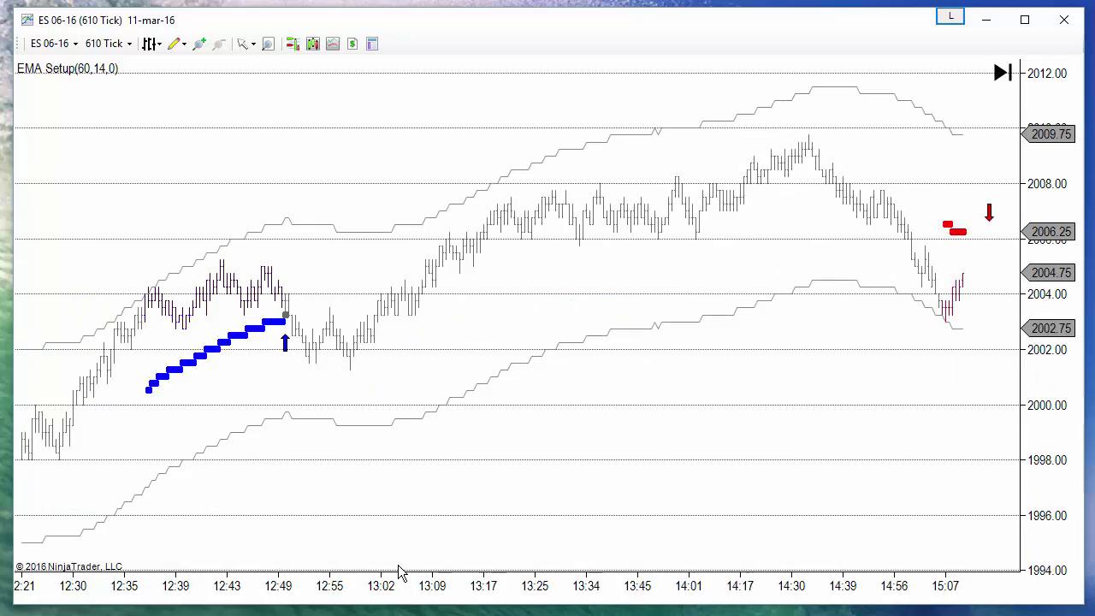
scroll(409, 328, "up", 5)
left_click_drag(362, 261, 619, 314)
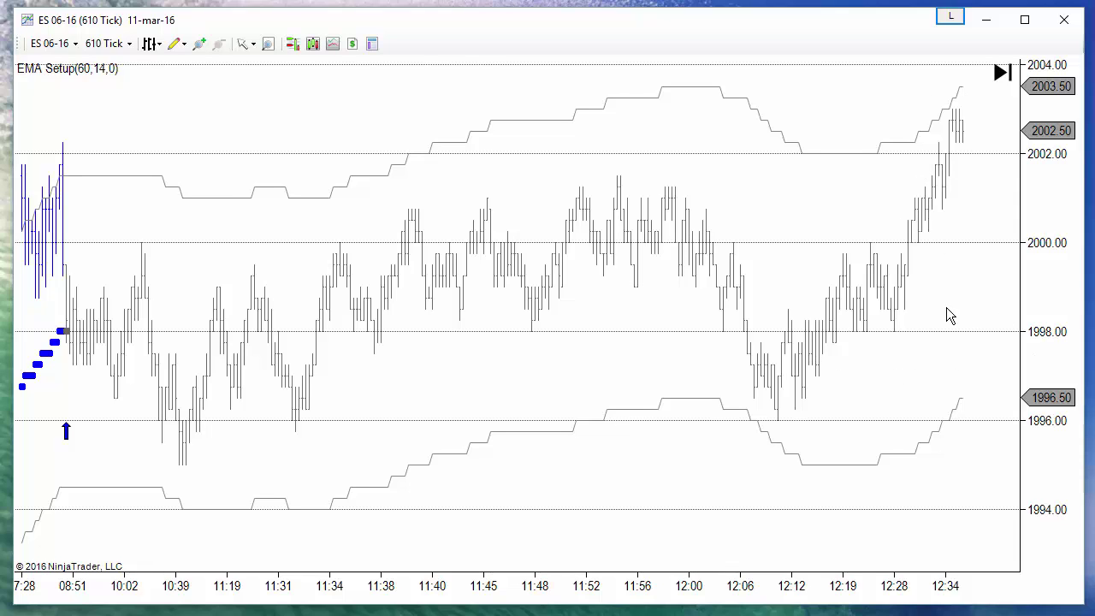
left_click_drag(948, 314, 929, 325)
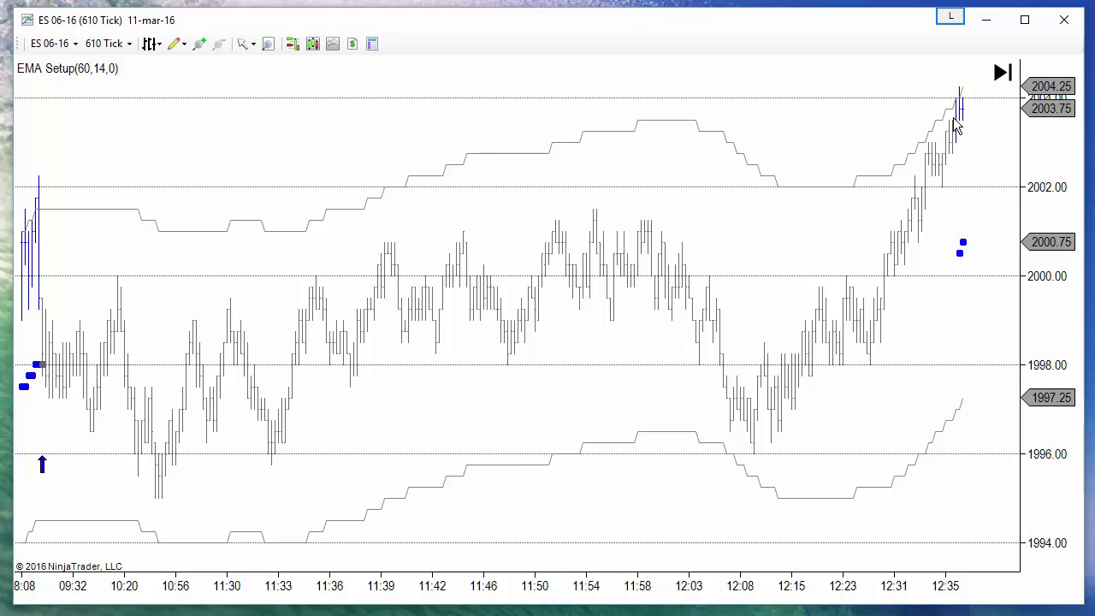
Return the chart to the most recent bars.
right_click(948, 247)
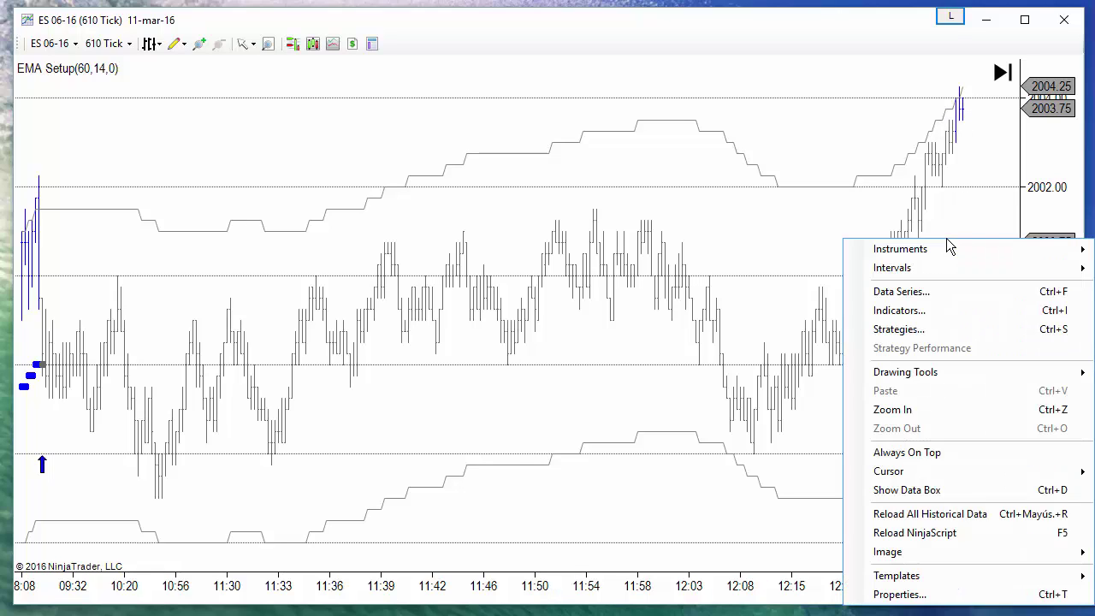
key("Escape")
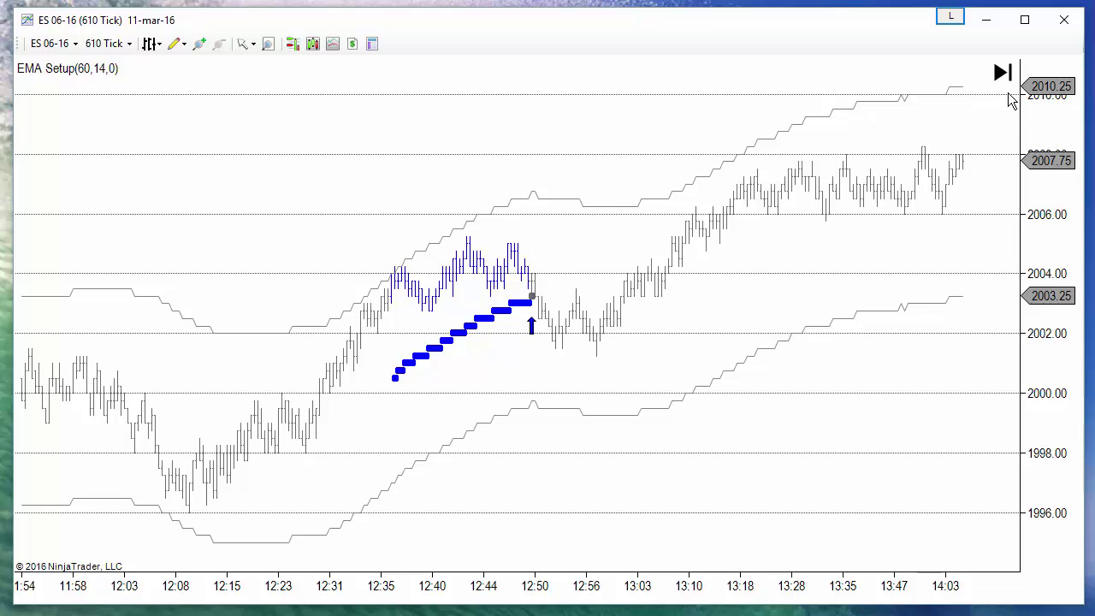
left_click(998, 73)
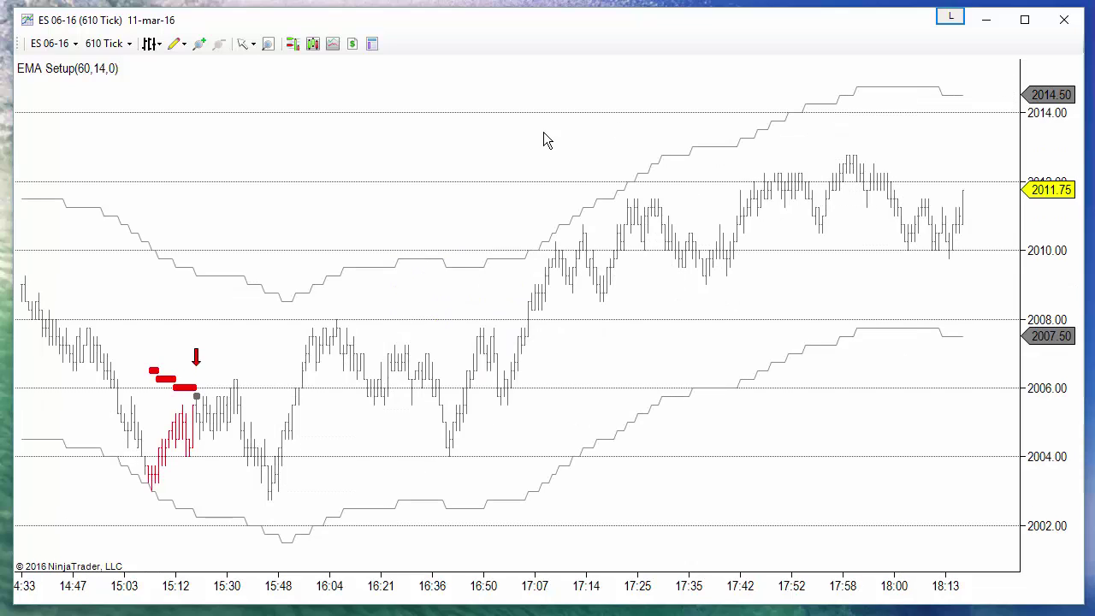
scroll(454, 166, "up", 5)
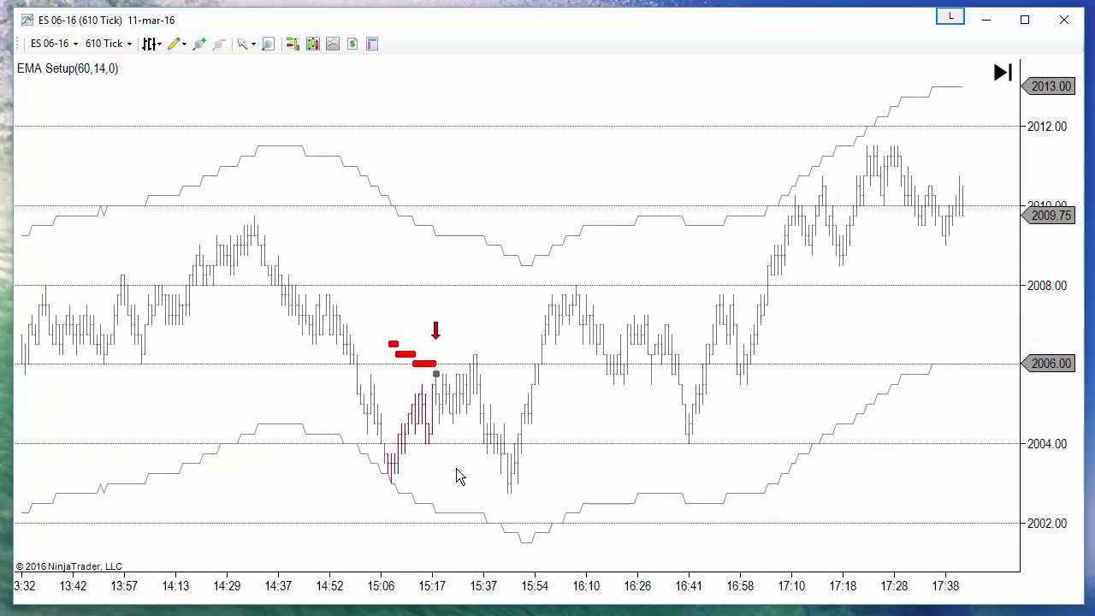
left_click(435, 330)
Add the _Markers_Plus indicator to the chart alongside EMA Setup.
right_click(342, 247)
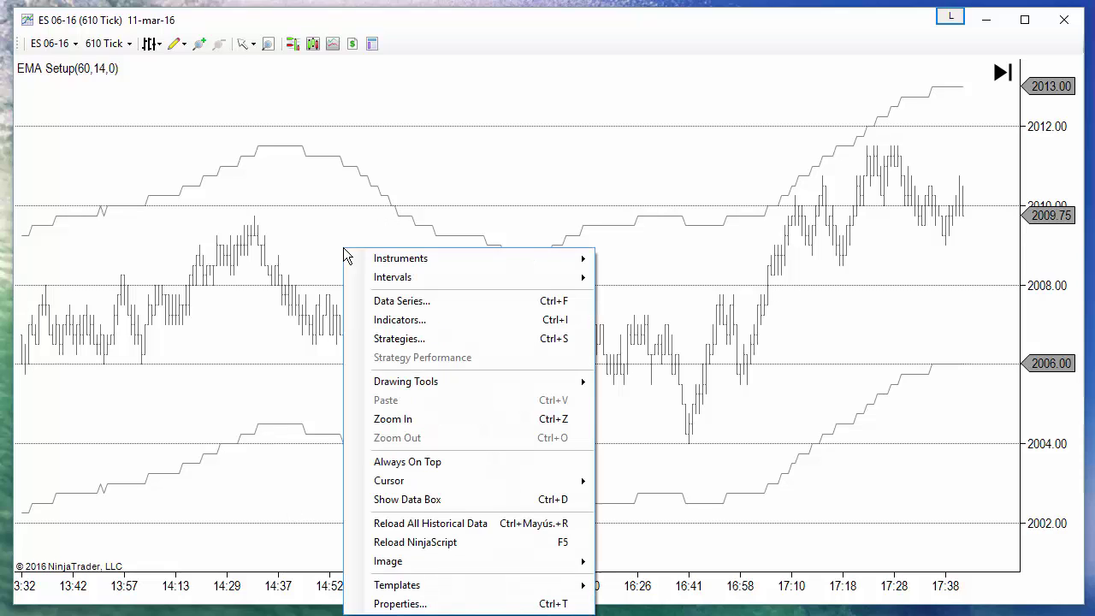
left_click(423, 319)
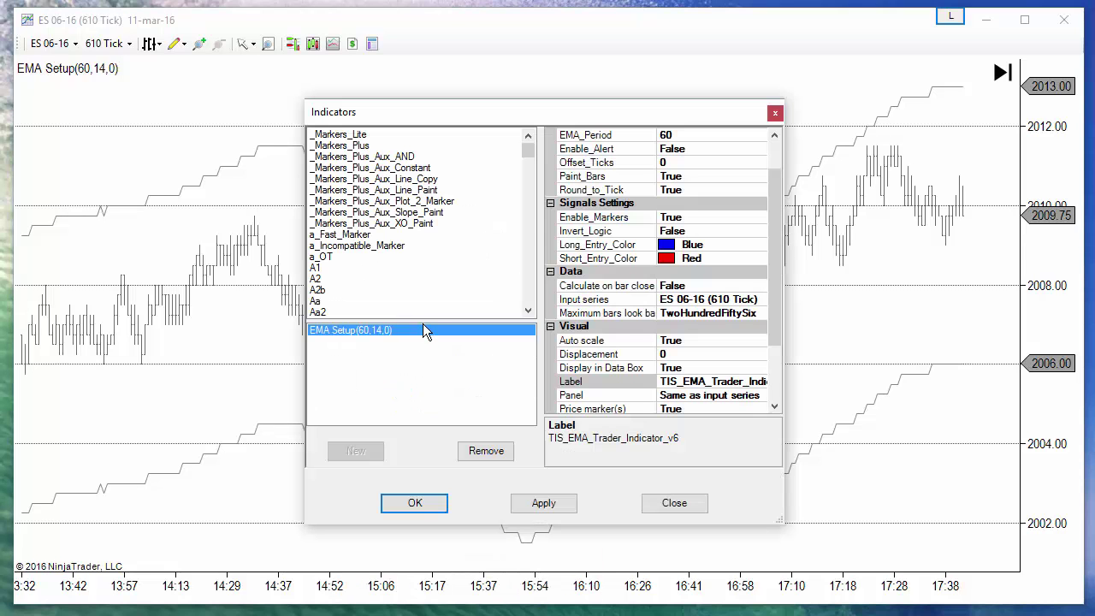
double_click(349, 145)
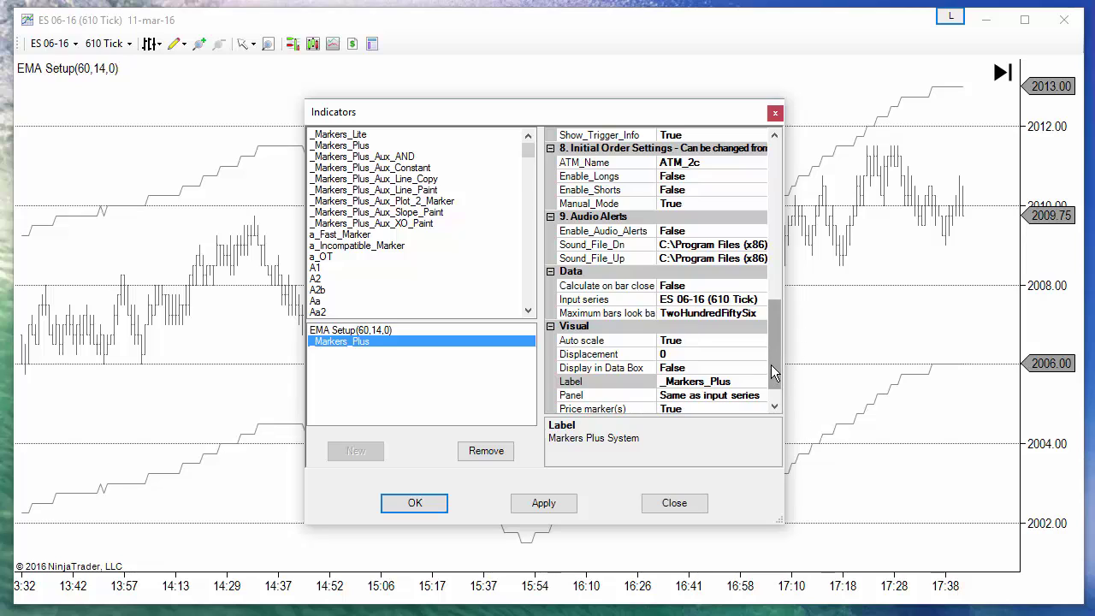
left_click_drag(774, 335, 771, 178)
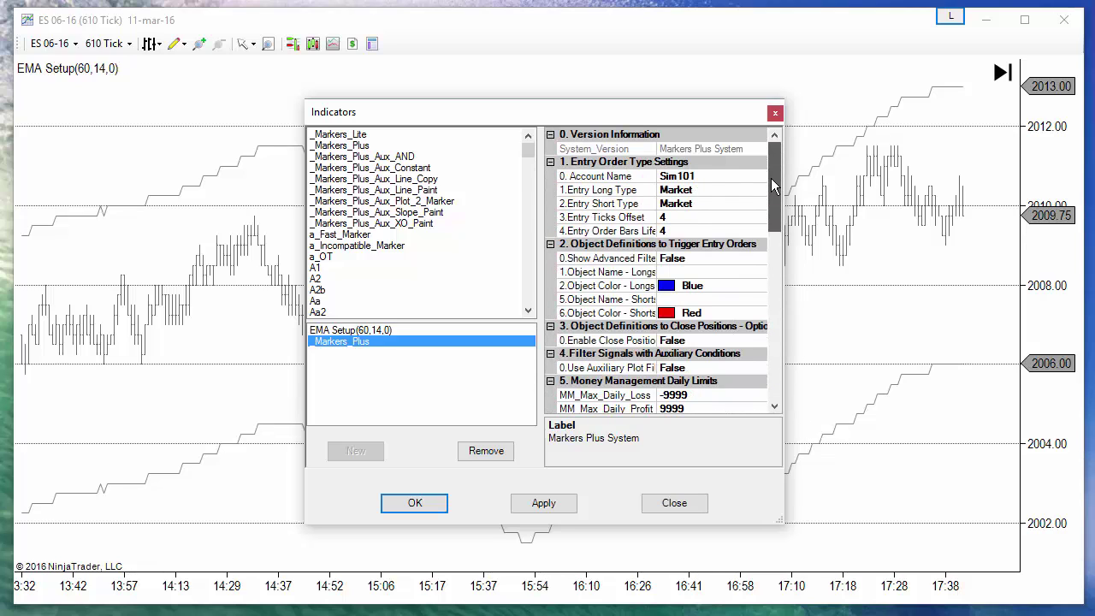
Set both the long and short trigger object names to Arrow.
left_click(690, 271)
type("A")
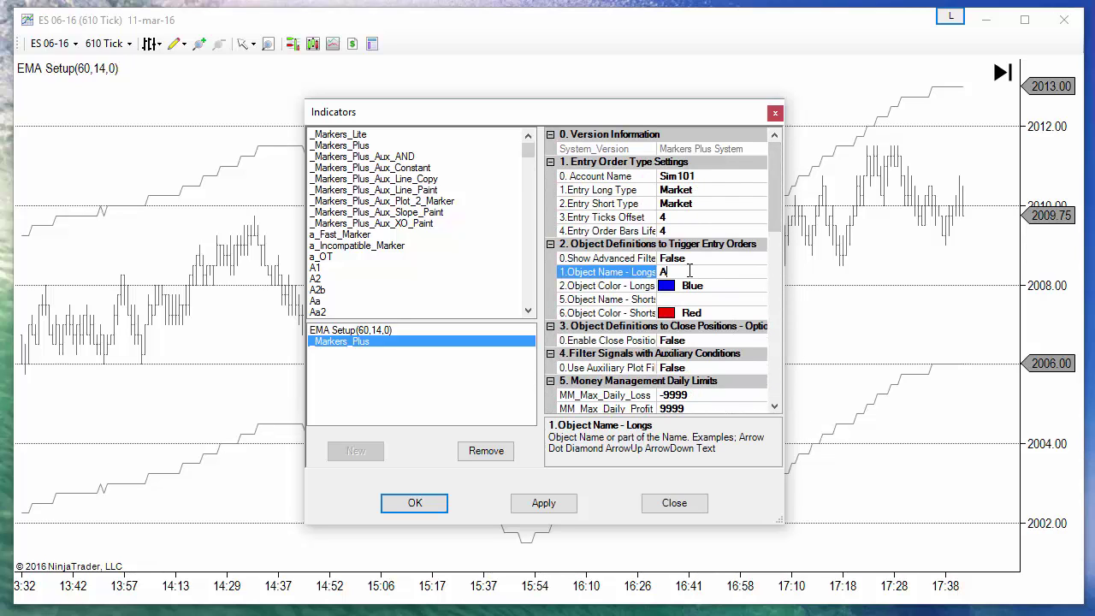
type("rrow")
left_click(687, 298)
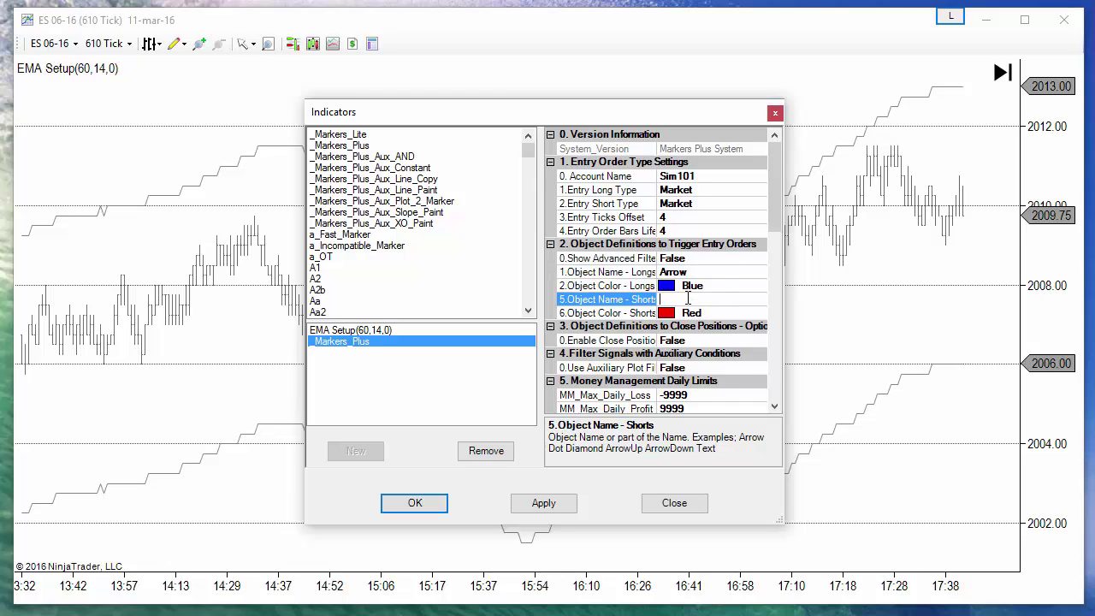
type("Arrow")
Choose the replay account as the account for _Markers_Plus orders.
left_click(716, 175)
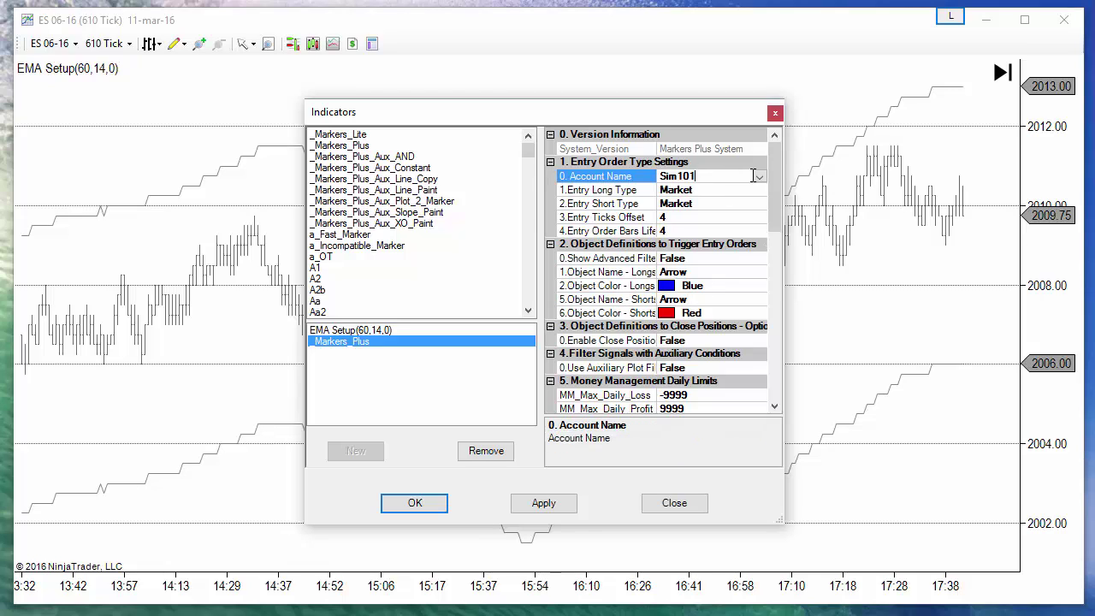
left_click(758, 176)
left_click(705, 185)
left_click_drag(774, 218, 746, 289)
Set the _Markers_Plus trading window to 100000–180000 and apply the settings.
left_click(690, 273)
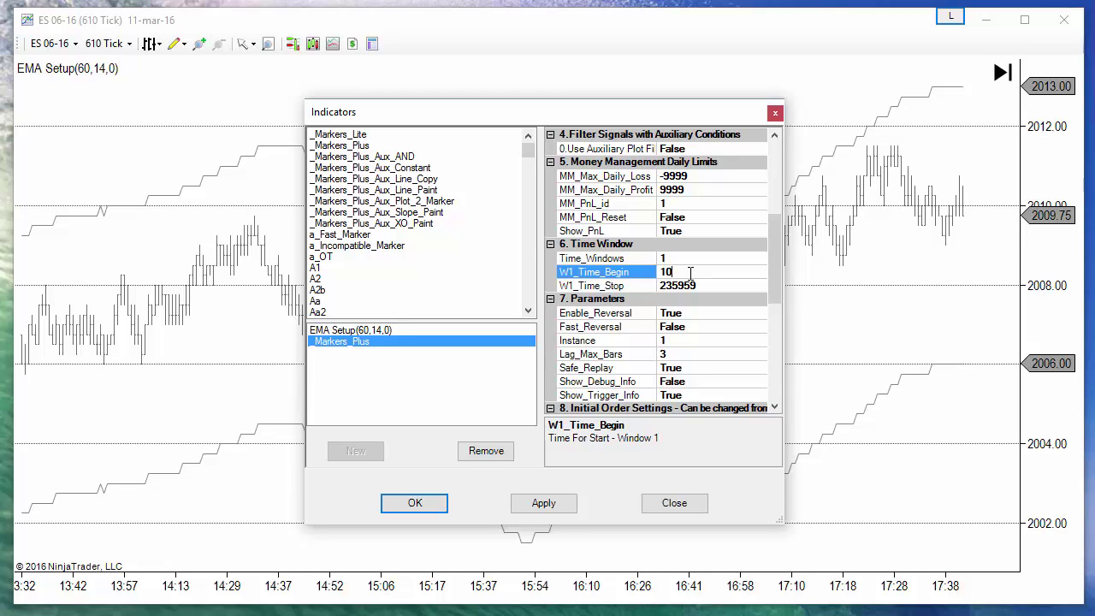
type("100000")
left_click(701, 287)
type("18")
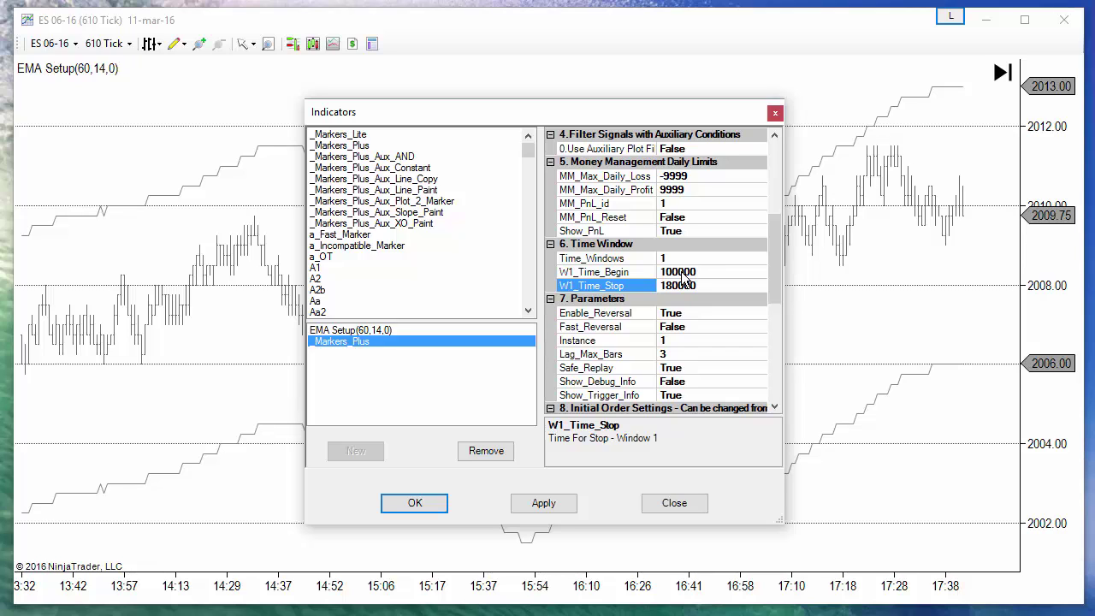
left_click(417, 505)
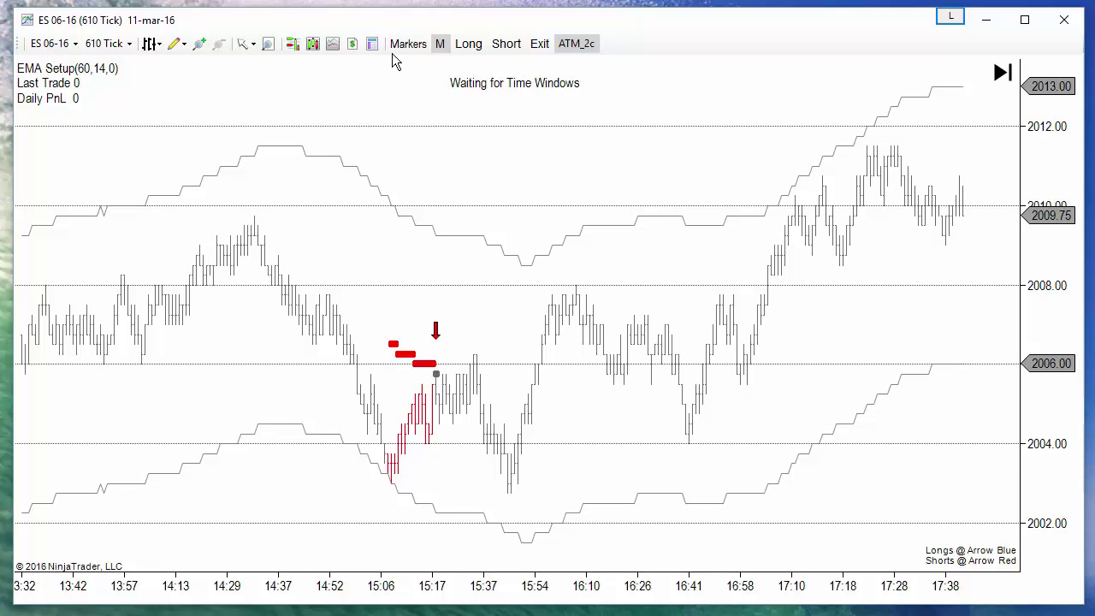
Show Chart Trader, select the '2c 8 y 24 vs 12 Tr 8' ATM strategy, and open its edit dialog.
left_click(292, 47)
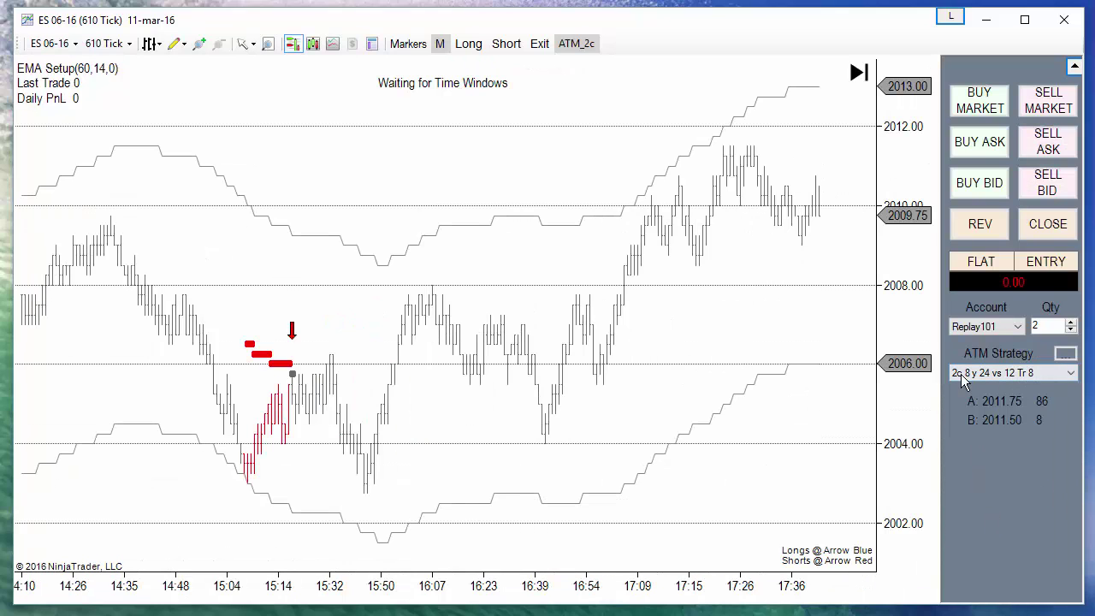
left_click(1072, 374)
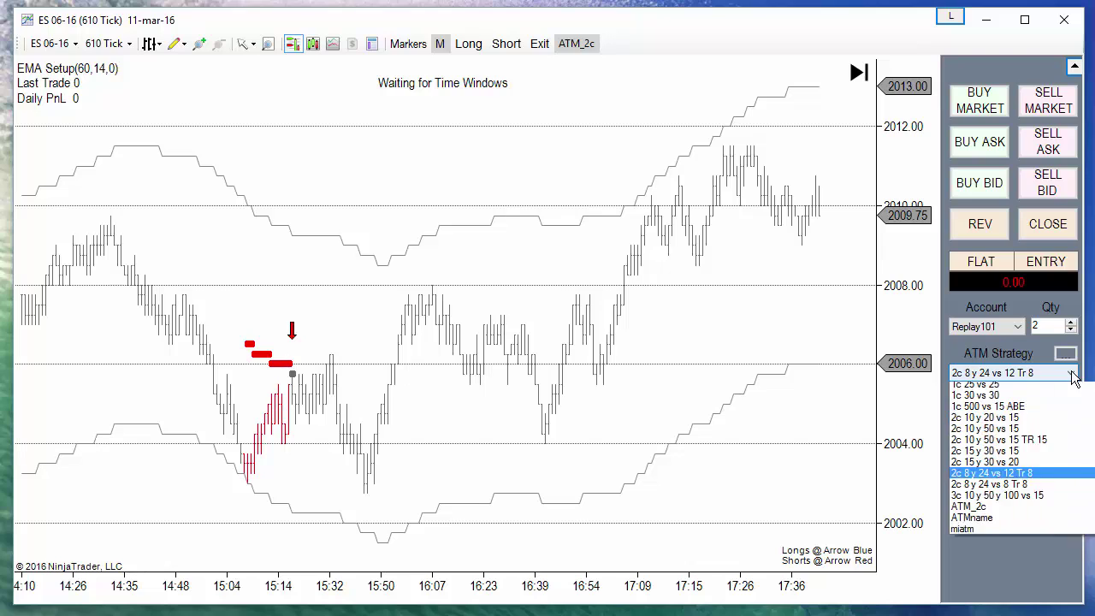
left_click(990, 521)
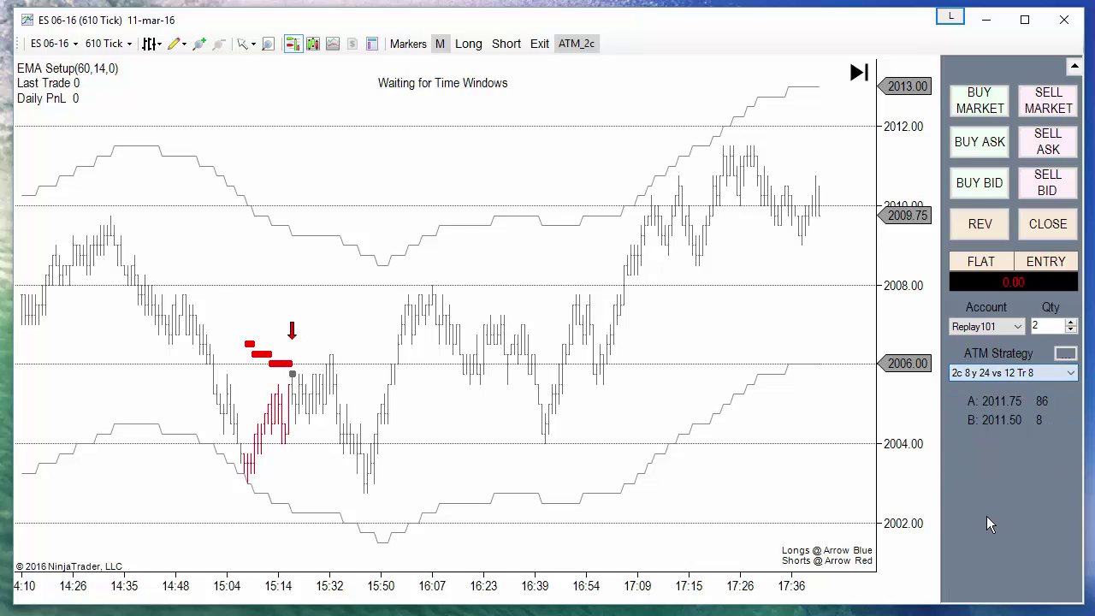
left_click(1071, 354)
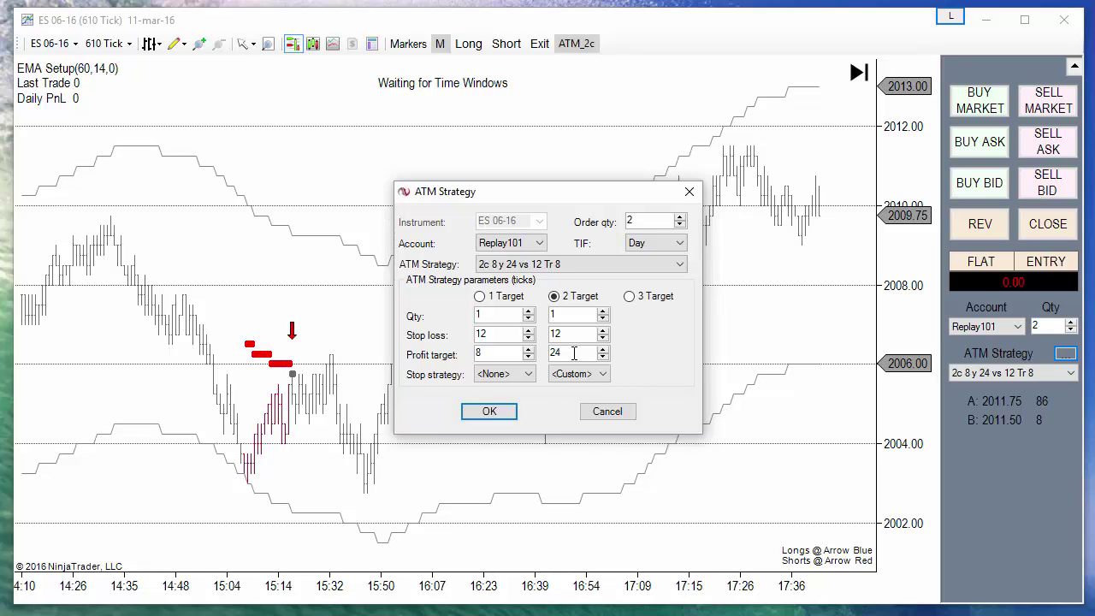
View the second target's <Custom> trailing stop settings, then cancel both dialogs unchanged.
left_click(582, 376)
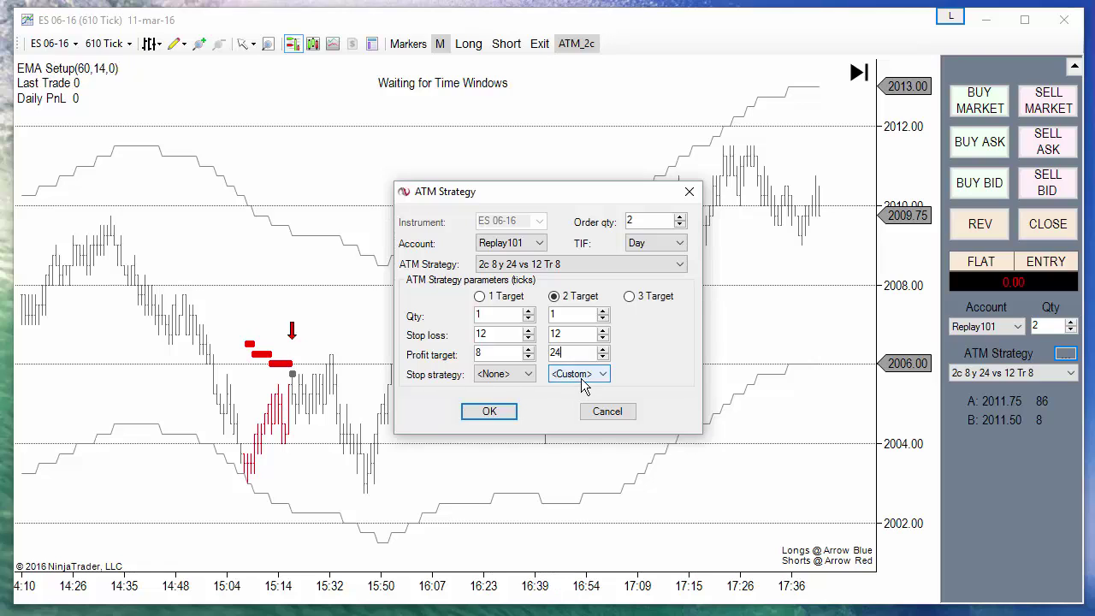
left_click(584, 390)
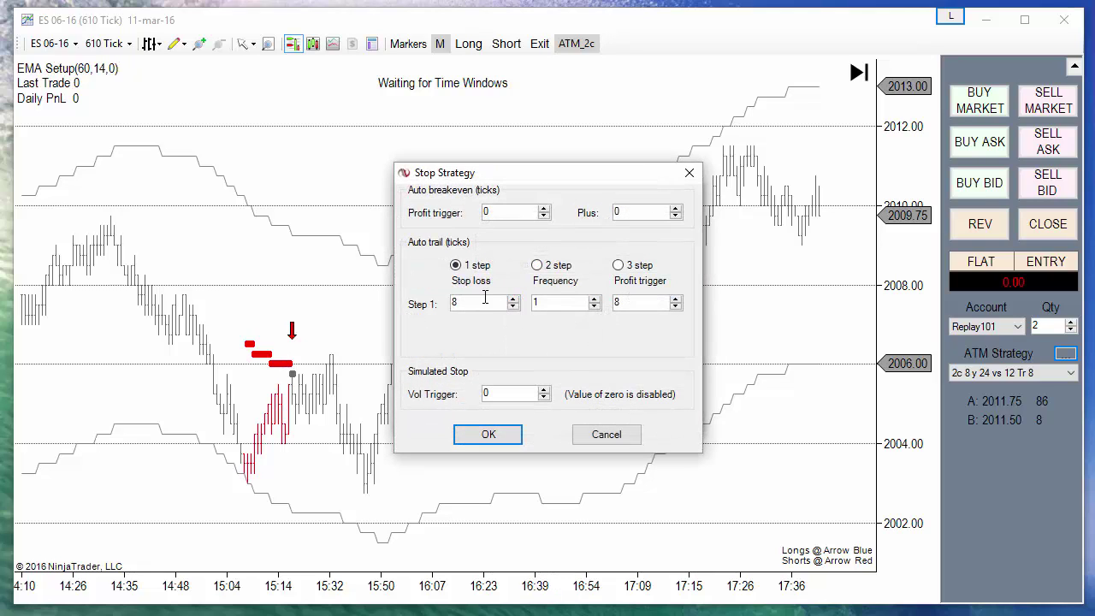
left_click(600, 437)
left_click(605, 413)
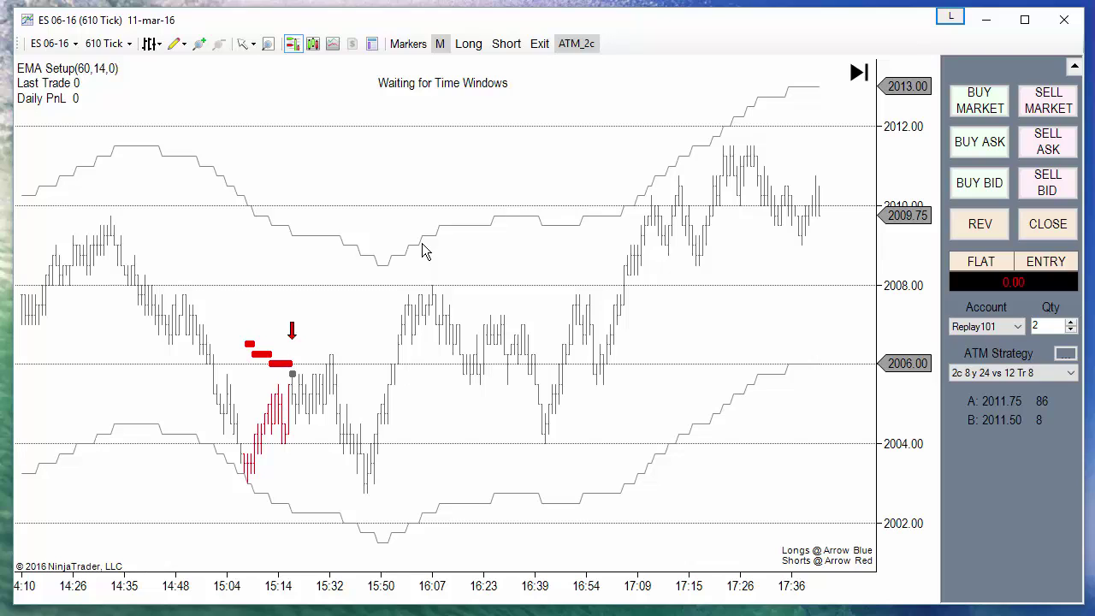
Jump the market replay to 11-mar-16 09:30:00 using Go To...
left_click(862, 68)
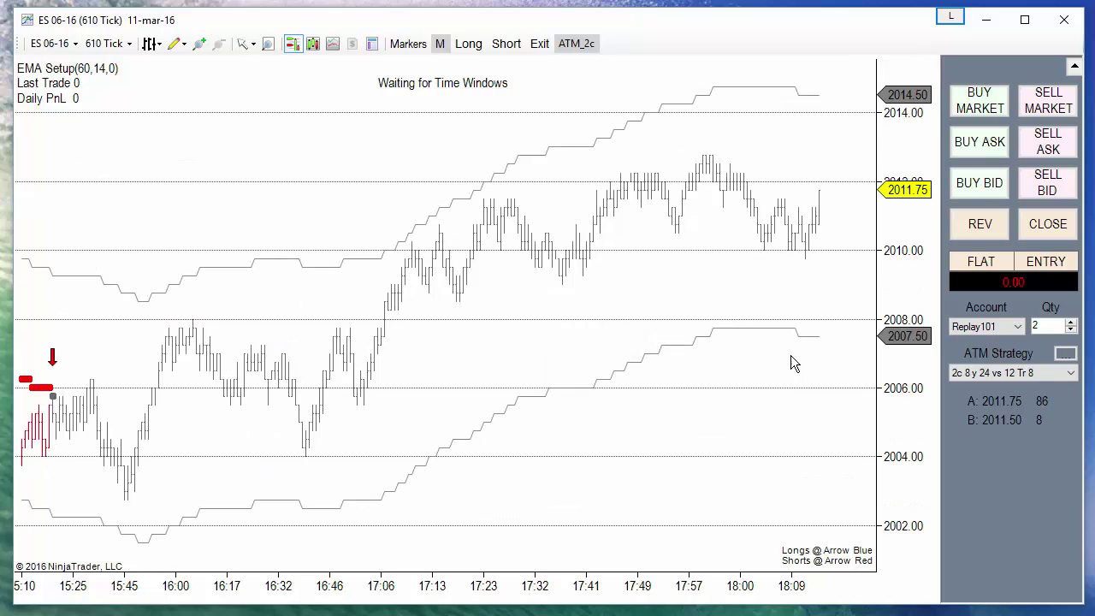
left_click(633, 614)
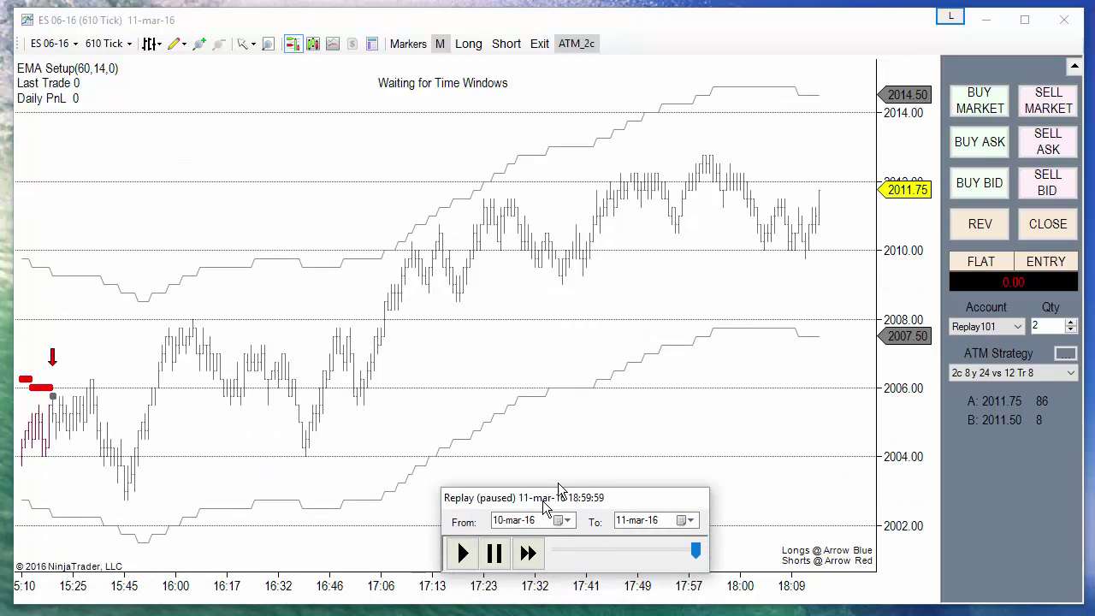
right_click(634, 533)
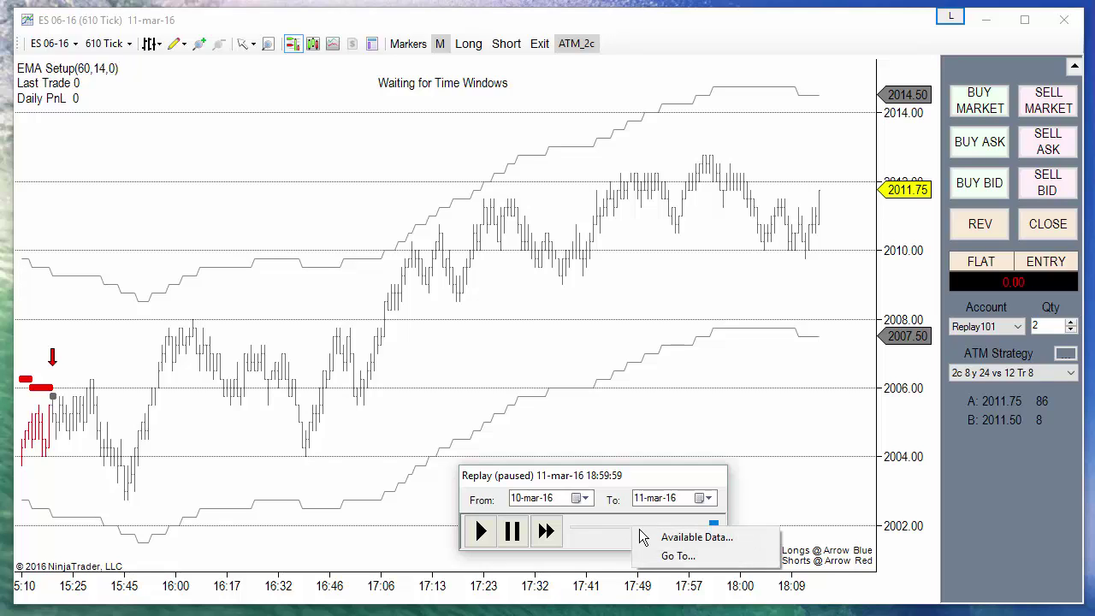
left_click(690, 556)
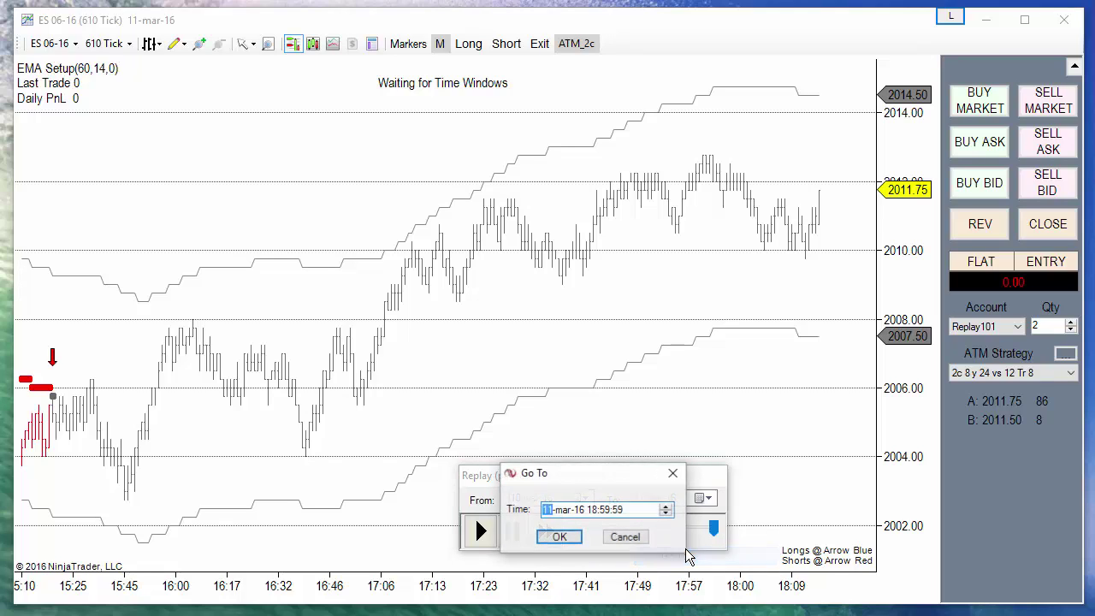
left_click(596, 511)
type("09")
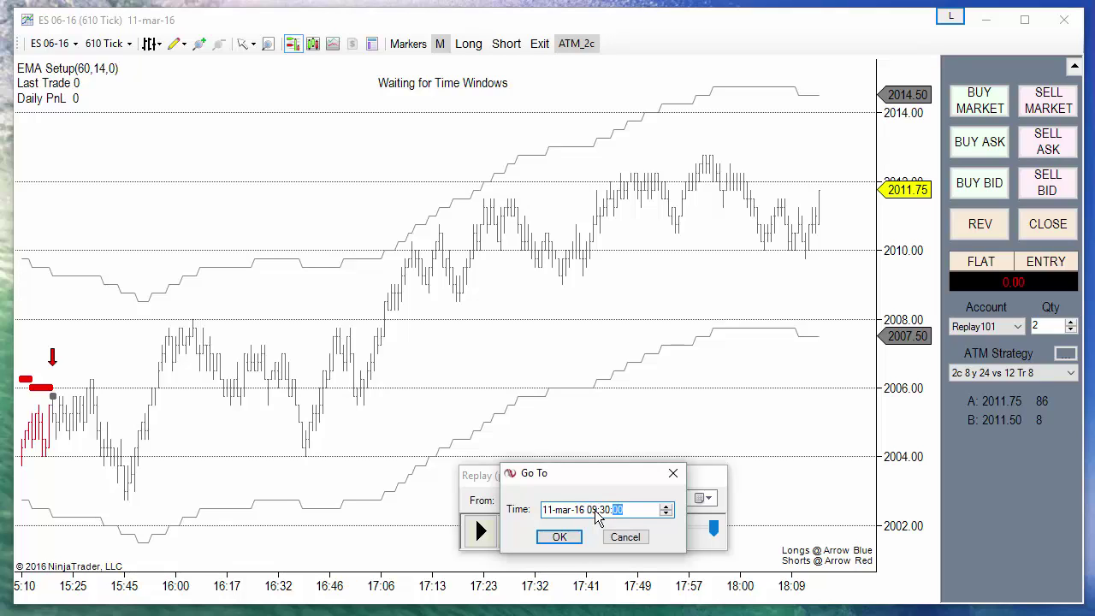
left_click(550, 539)
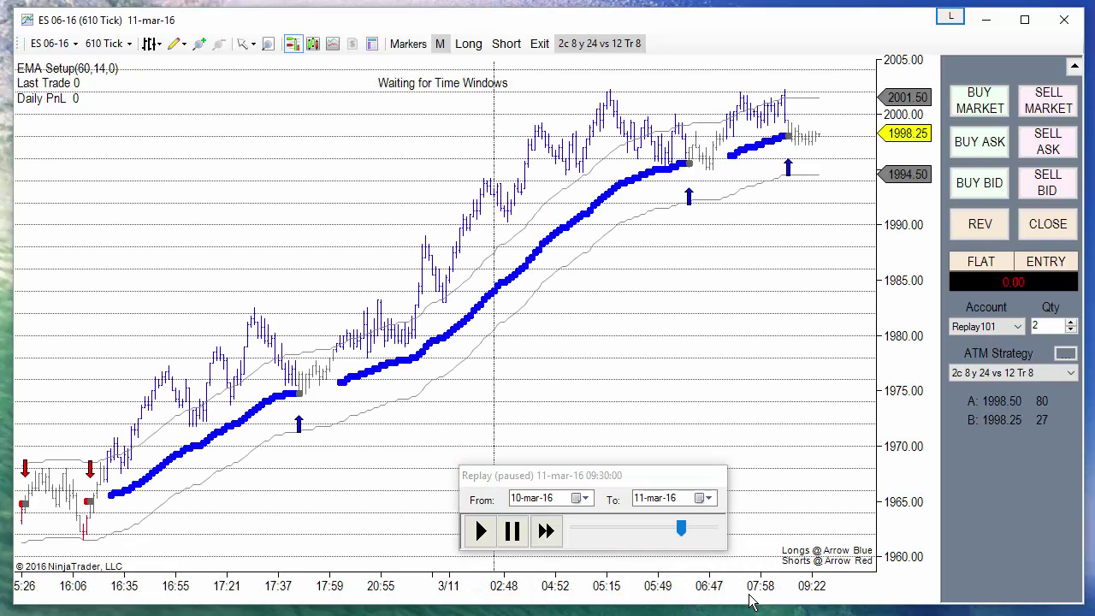
Start the replay at 1x and enable Long and Short auto-trader entries.
scroll(702, 591, "up", 5, "ctrl")
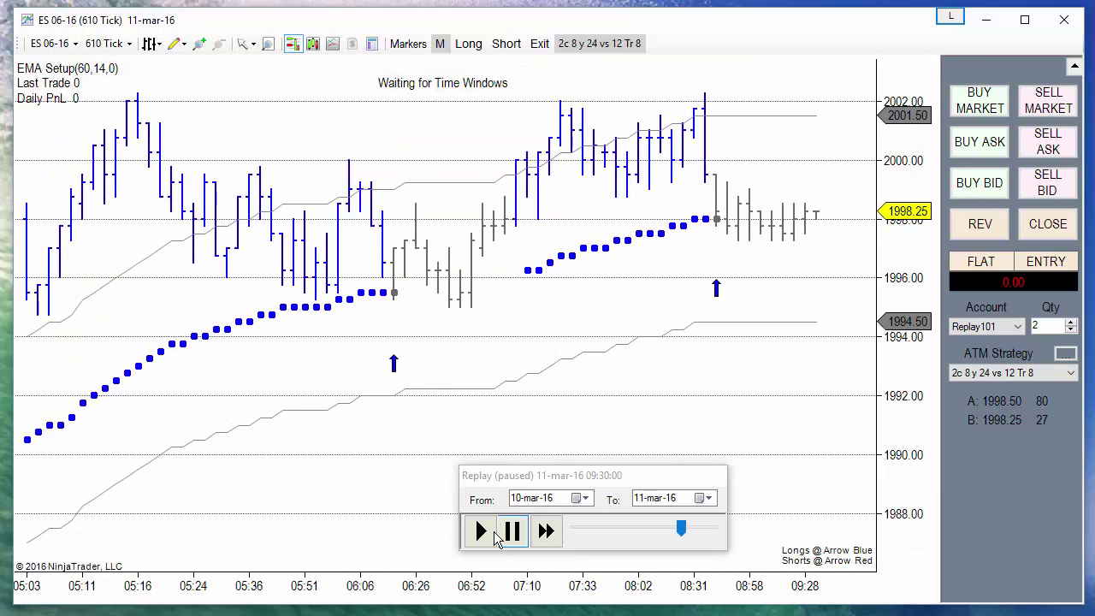
left_click(491, 533)
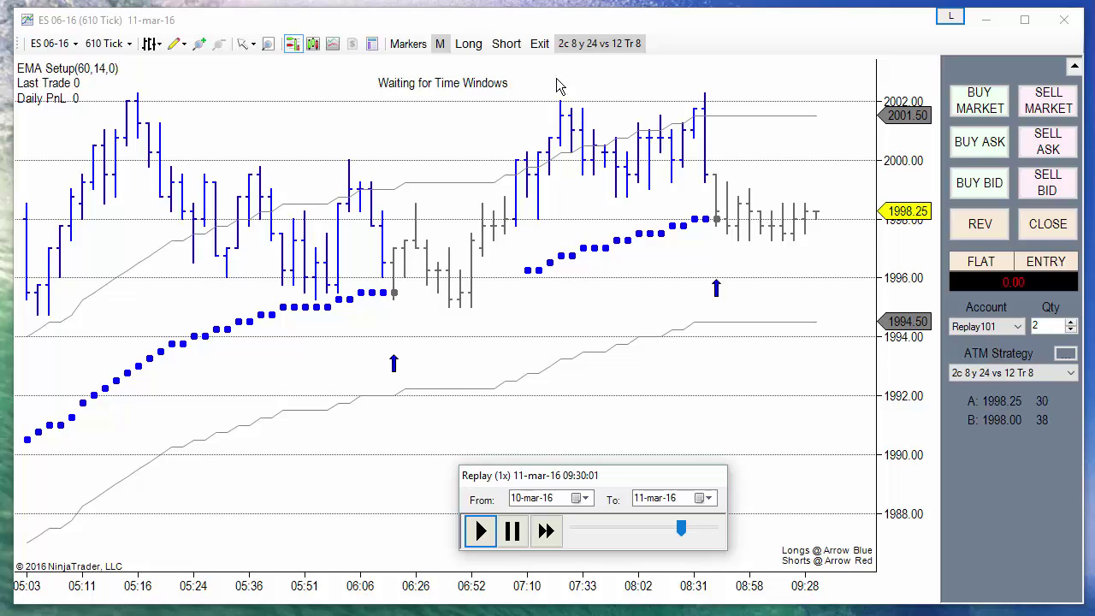
left_click(464, 47)
left_click(464, 47)
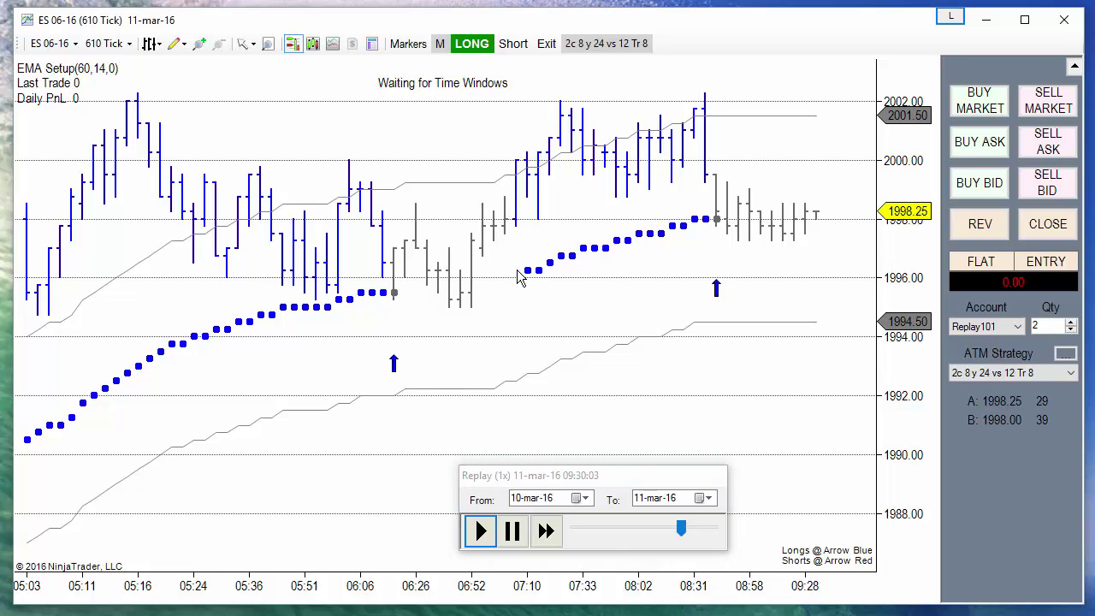
left_click(514, 44)
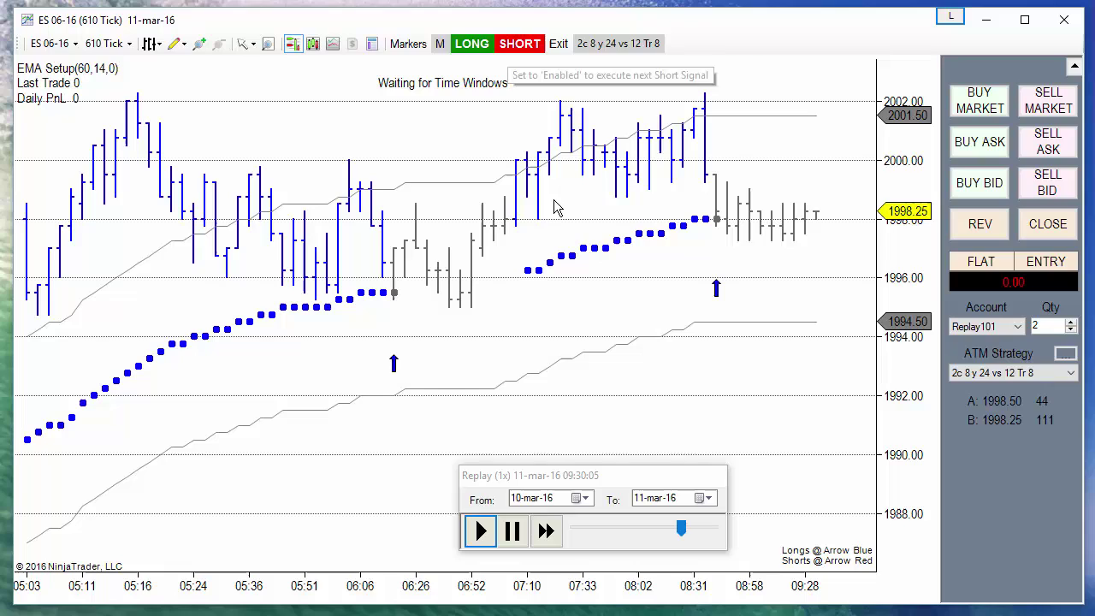
Toggle the marker mode and Short entries, ending in A mode with Long and Short on.
left_click(440, 46)
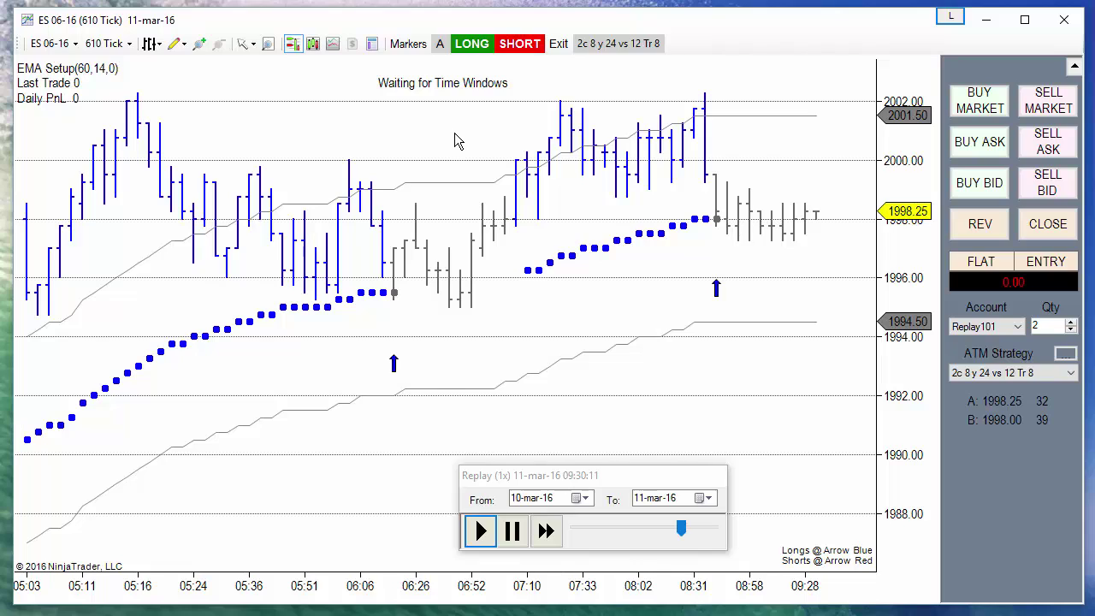
left_click(439, 44)
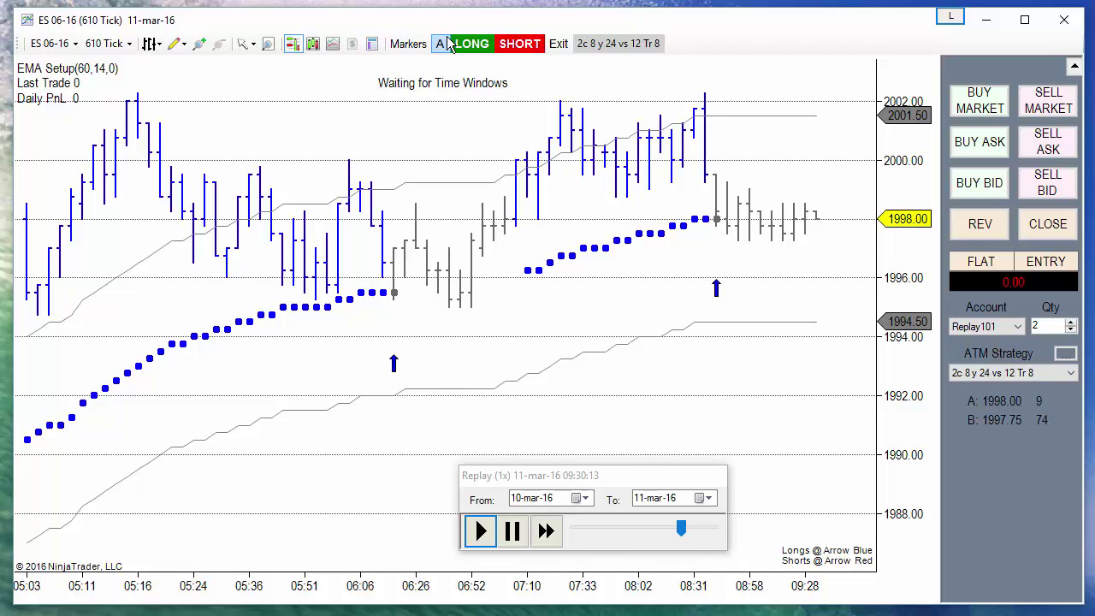
left_click(519, 49)
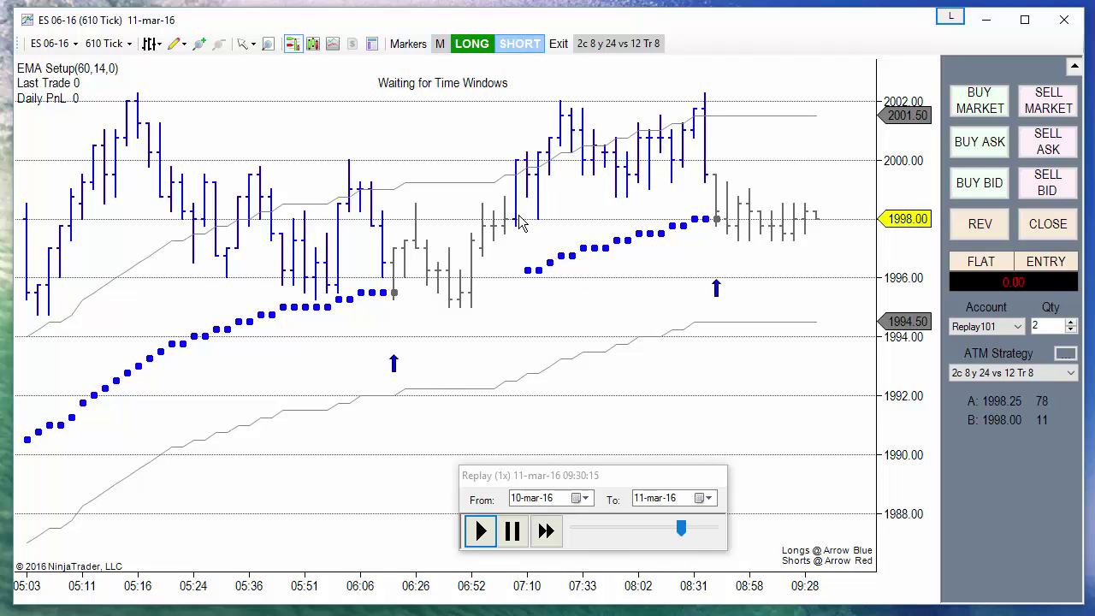
left_click(514, 43)
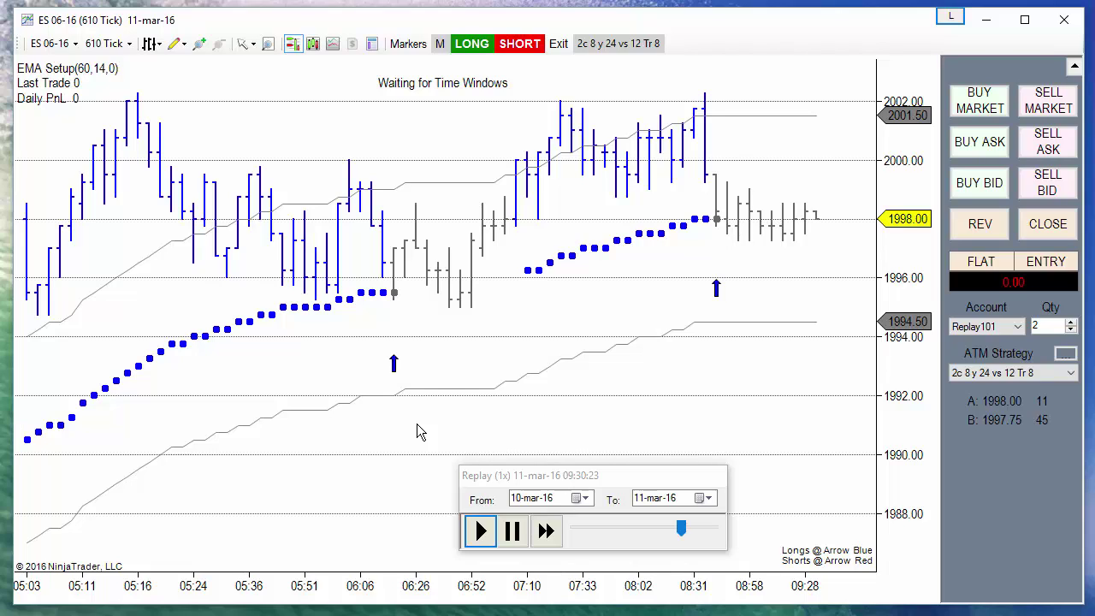
left_click(442, 44)
Fast-forward the replay through 30x and 100x up to 200x and let it run.
left_click(549, 533)
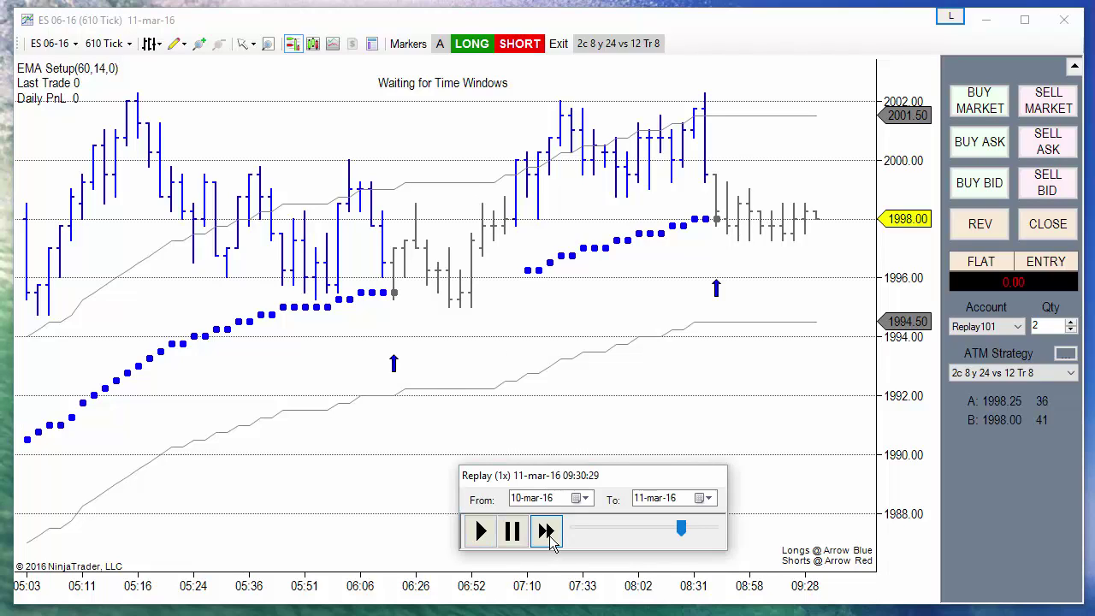
left_click(549, 534)
left_click(549, 533)
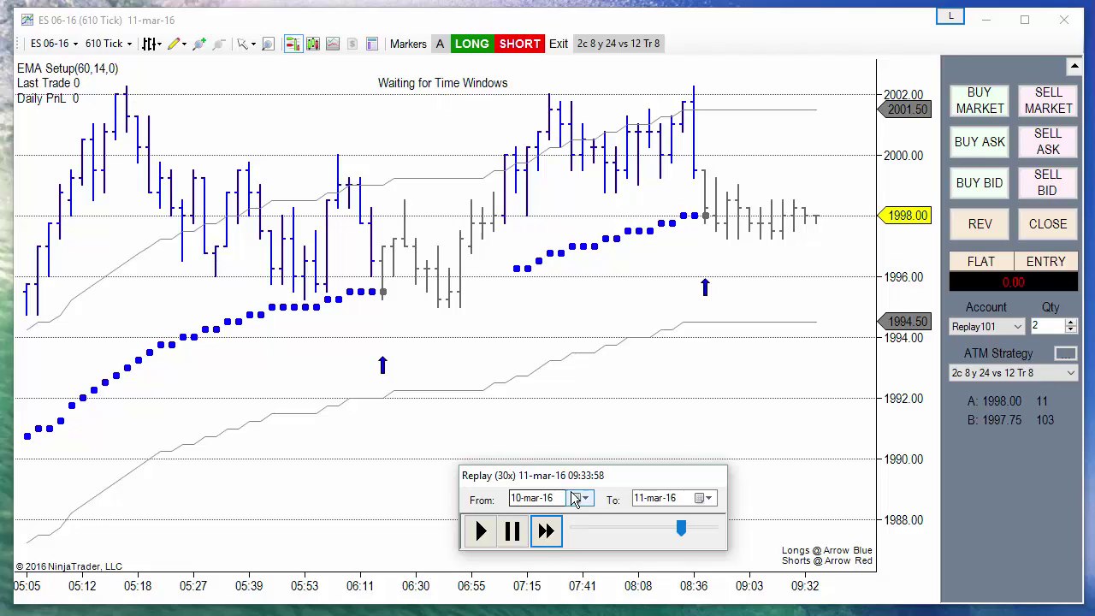
left_click(546, 532)
left_click(546, 532)
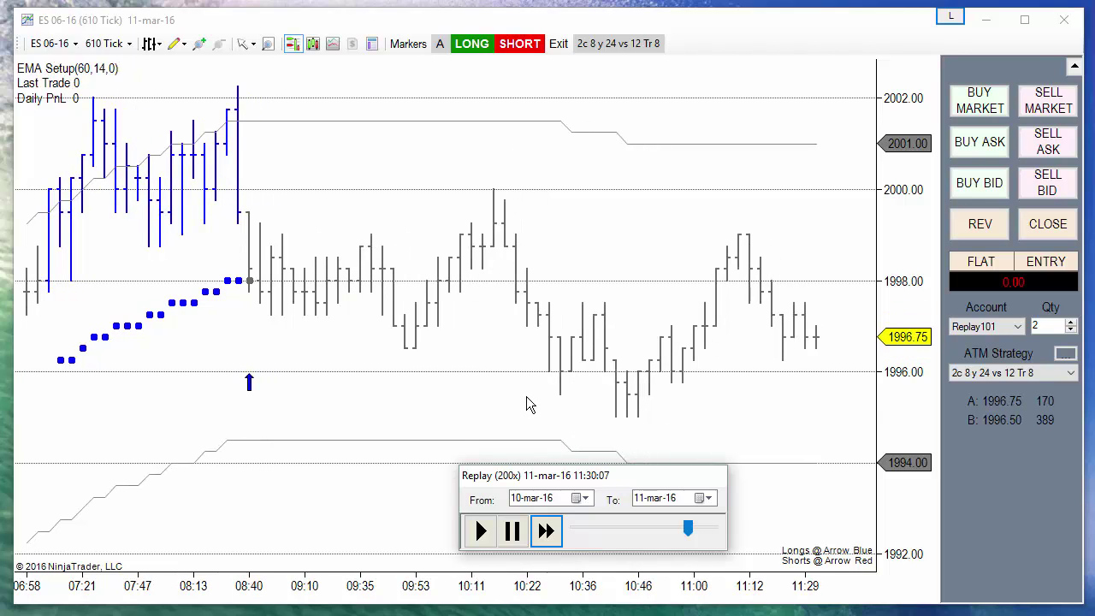
Run the replay at 200x to about 18:09 as Daily PnL reaches 337.5.
left_click(561, 532)
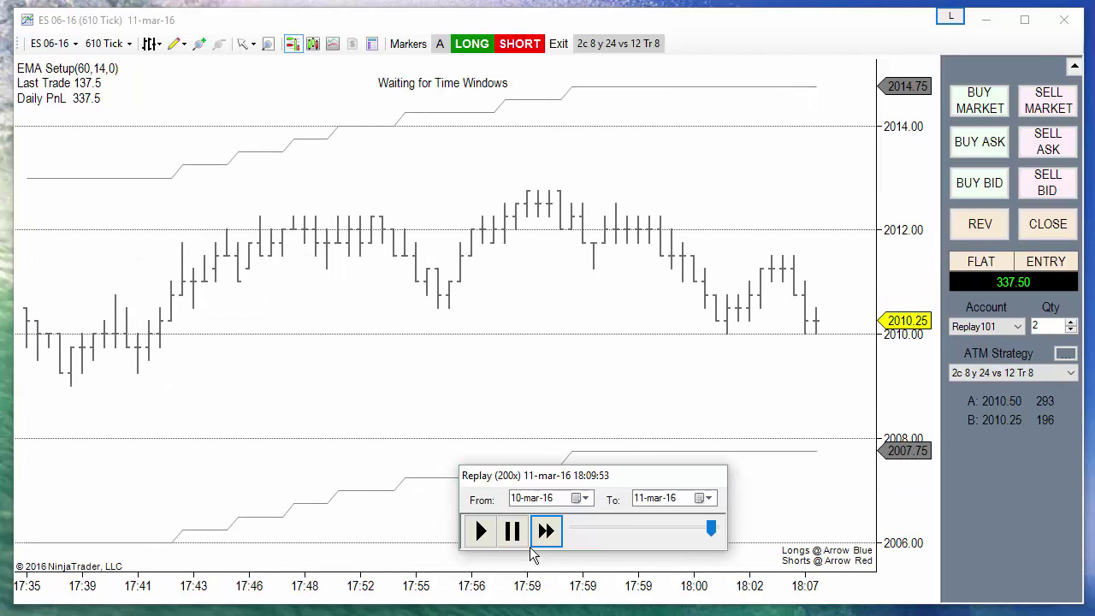
Pause the replay at 18:11:33, compress the chart, and pan back to the 10 March bars.
left_click(512, 530)
scroll(499, 596, "down", 5)
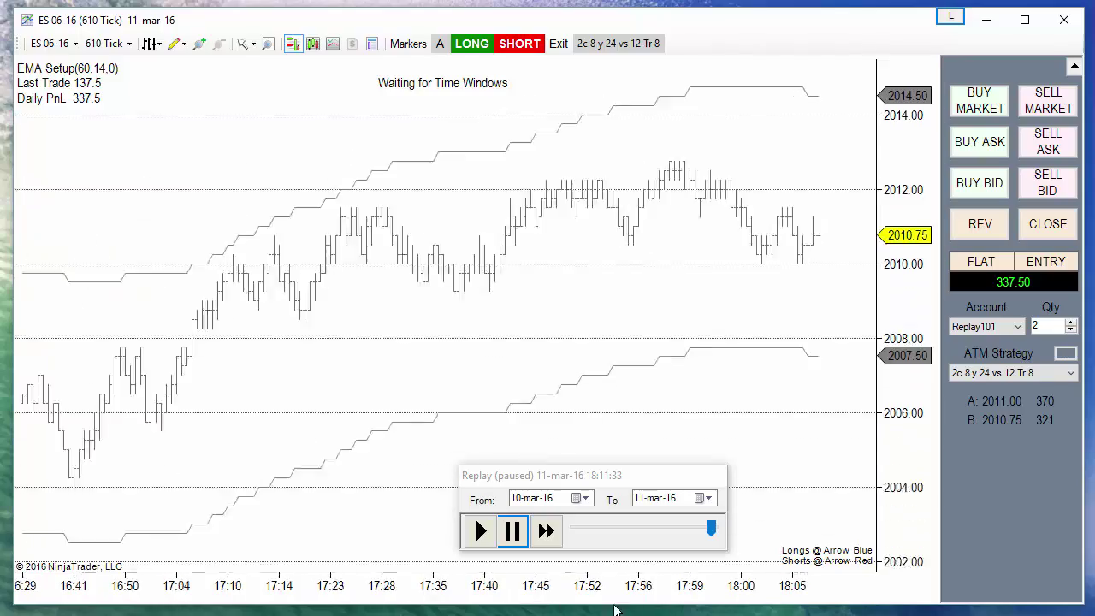
left_click_drag(354, 511, 503, 511)
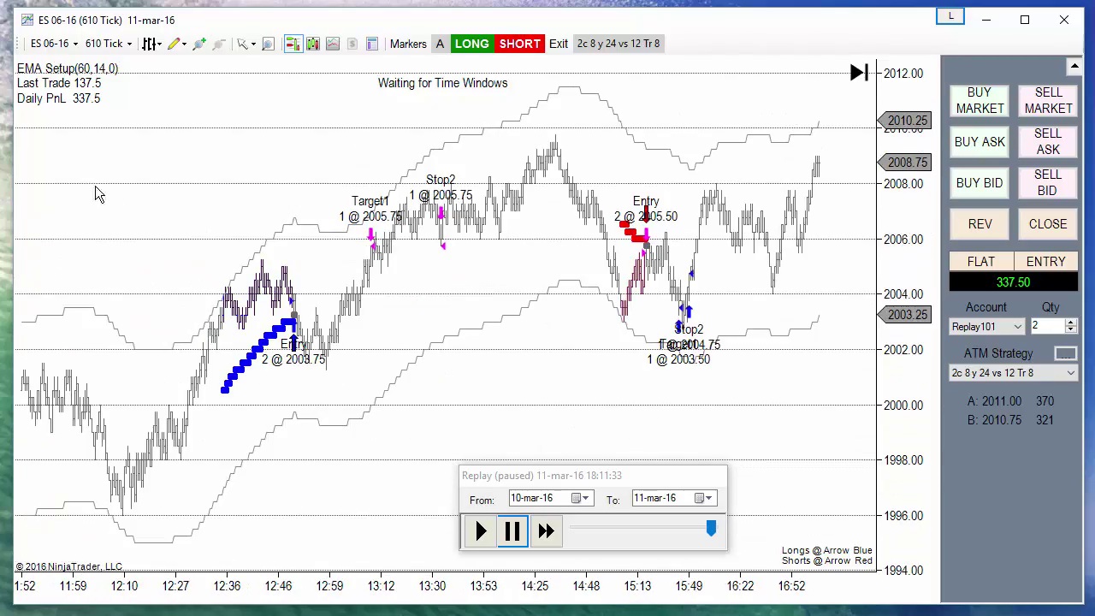
left_click_drag(98, 190, 550, 237)
left_click_drag(171, 428, 430, 232)
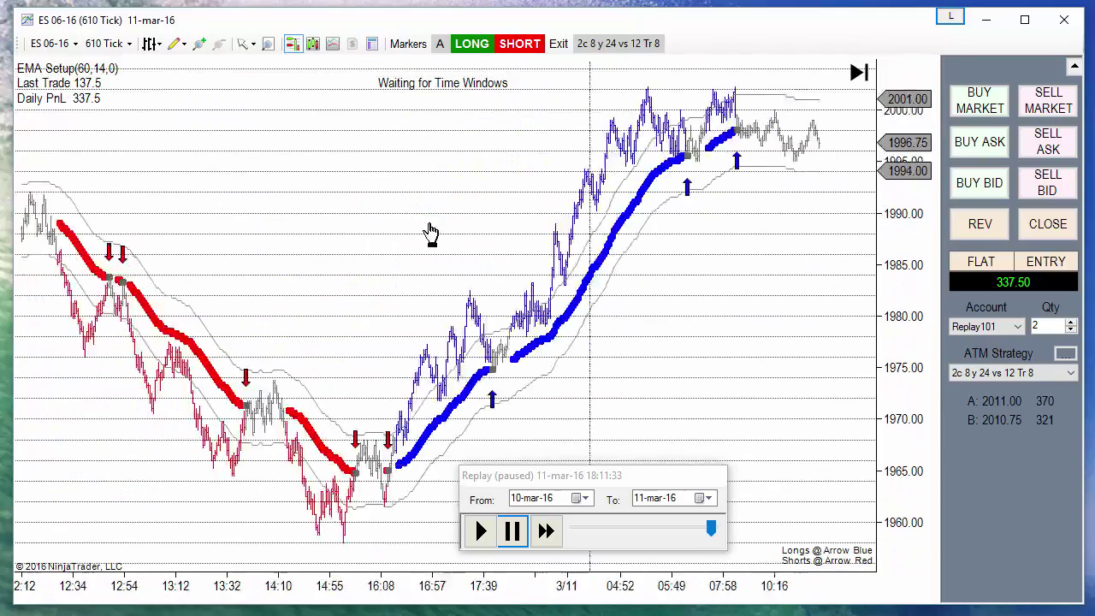
left_click_drag(103, 240, 410, 256)
left_click_drag(51, 428, 228, 440)
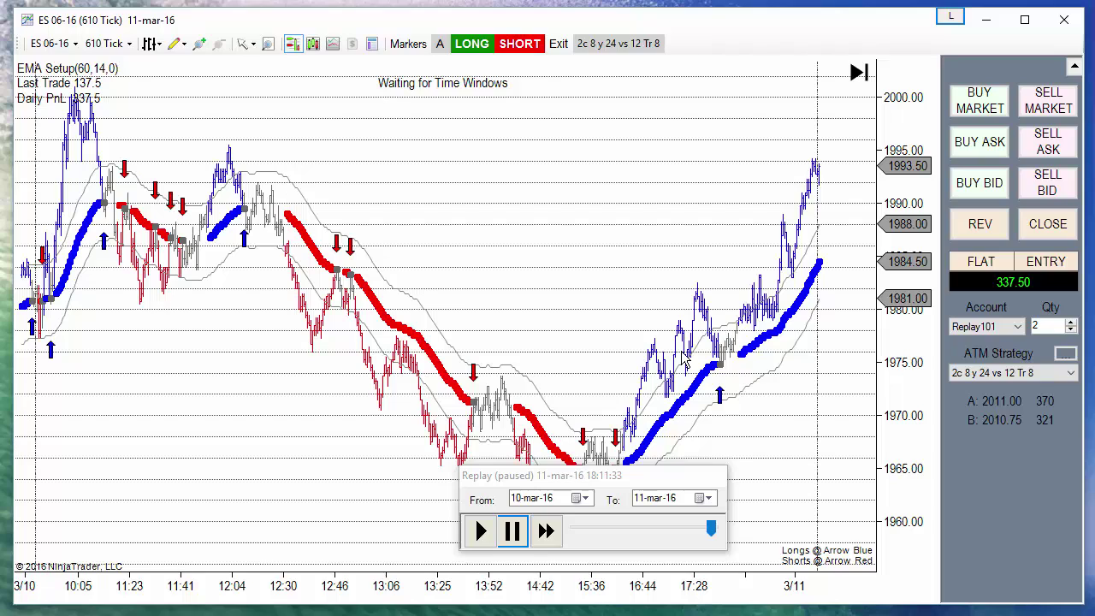
middle_click(97, 187)
Jump the replay to 10-mar-16 09:30:00 through the Go To... dialog.
right_click(603, 548)
left_click(648, 571)
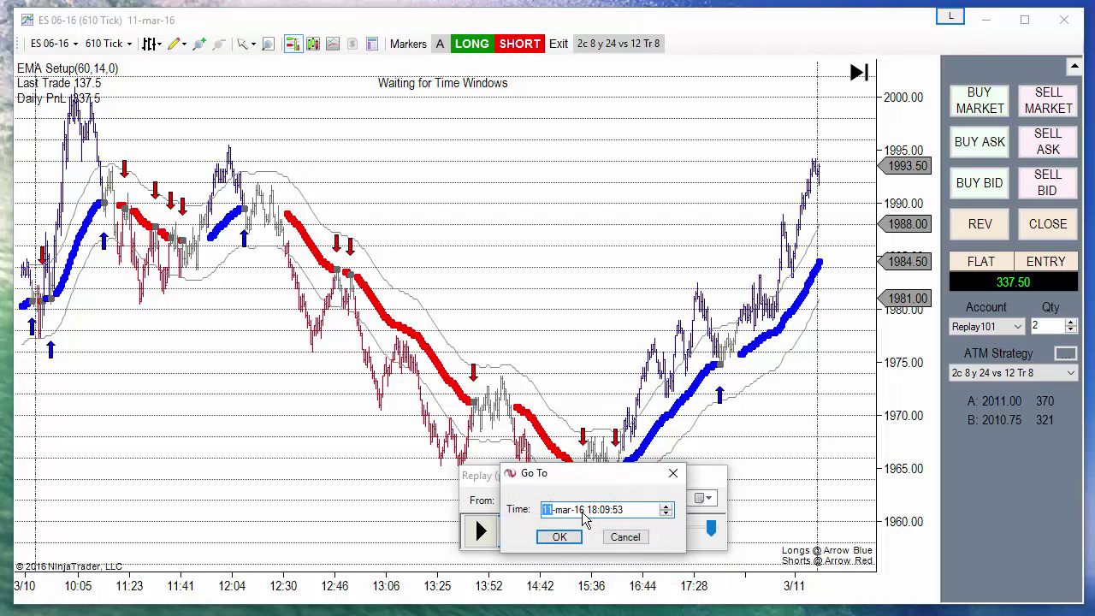
type("10")
key("Right")
key("Right")
type("9")
key("Right")
type("30")
key("Right")
type("0")
left_click(560, 536)
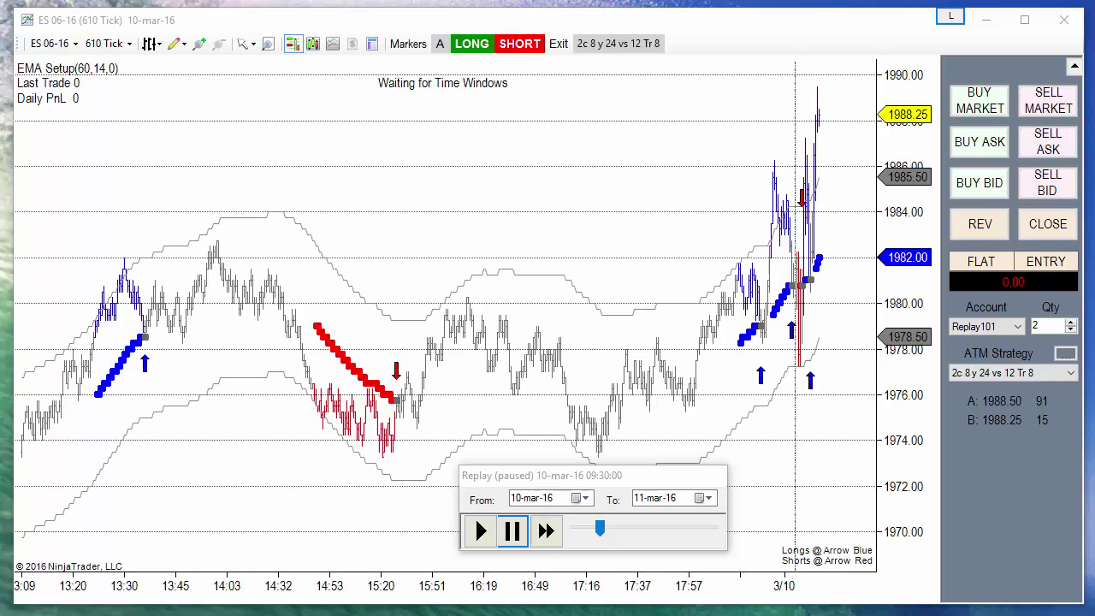
Widen the chart bars, move the Replay window aside, and inspect bar price values.
left_click_drag(397, 572, 373, 590)
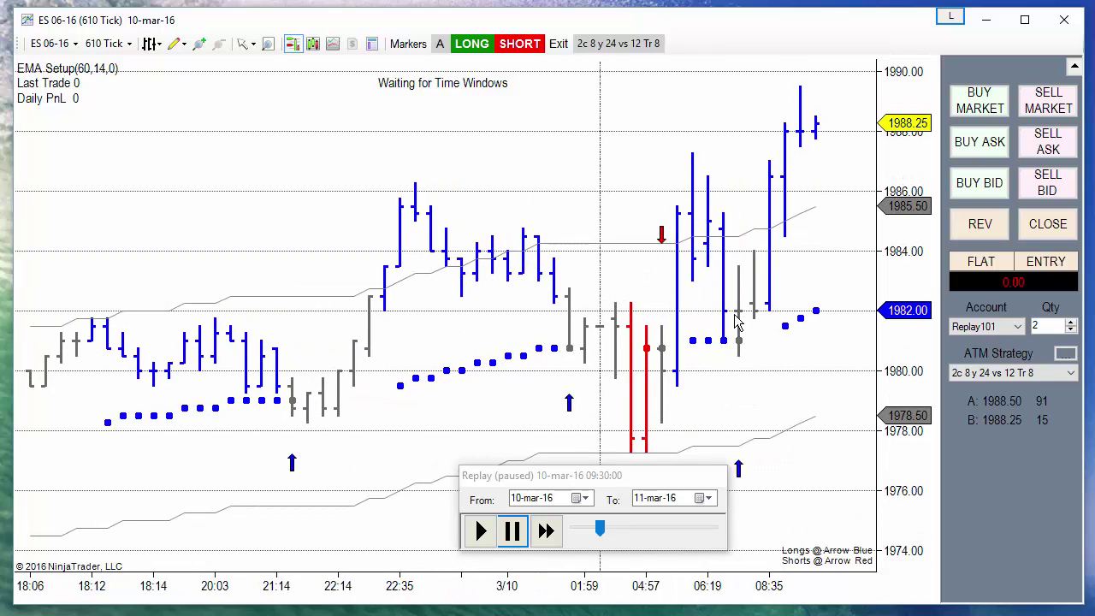
left_click_drag(666, 474, 592, 416)
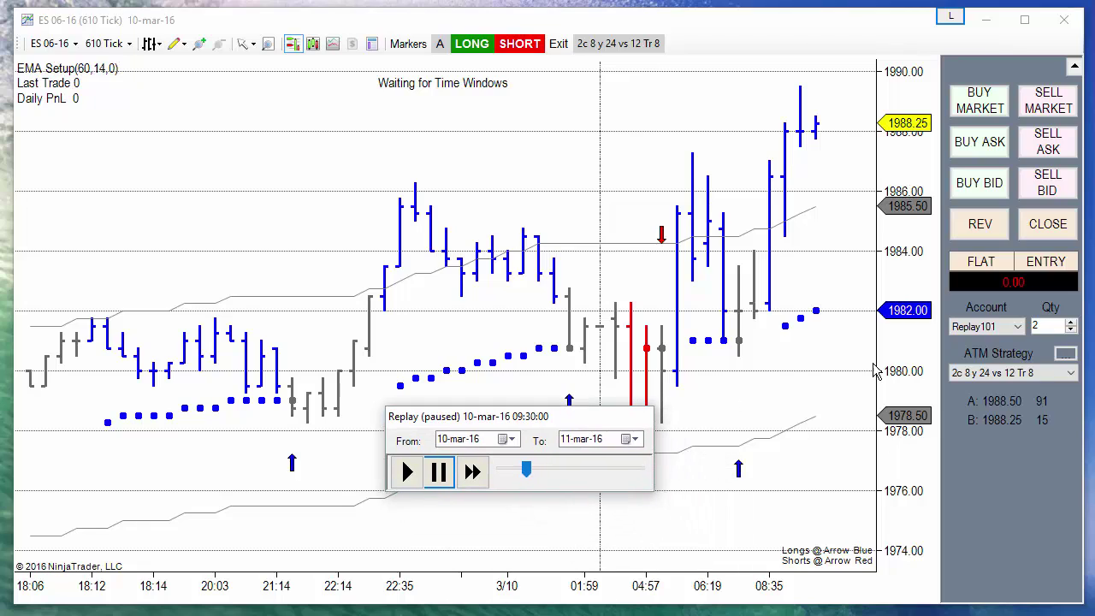
left_click(735, 370)
middle_click(733, 356)
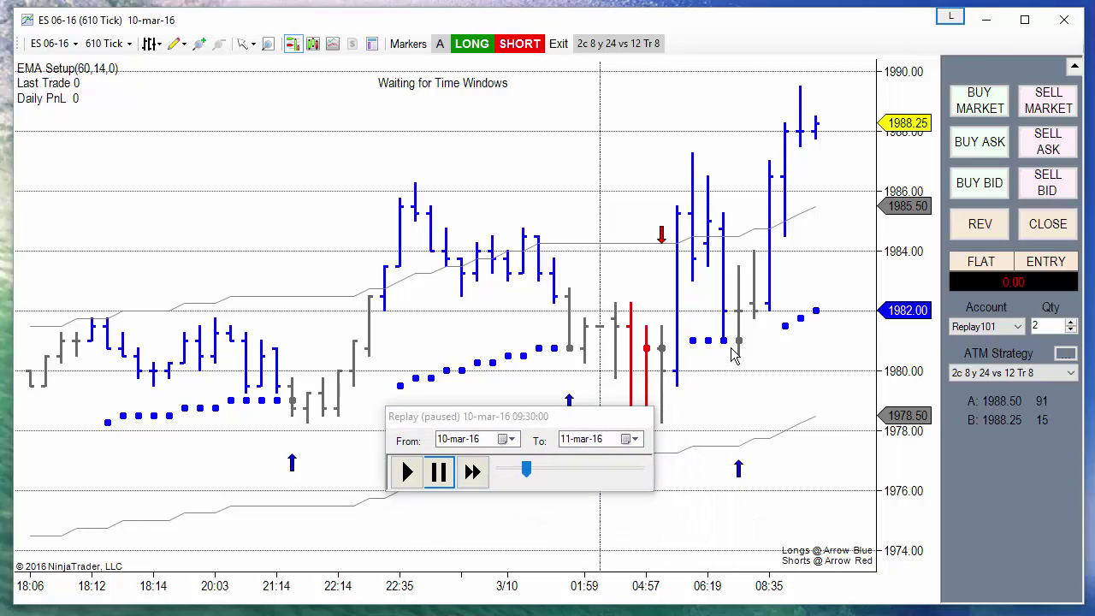
middle_click(663, 320)
left_click_drag(551, 416, 237, 454)
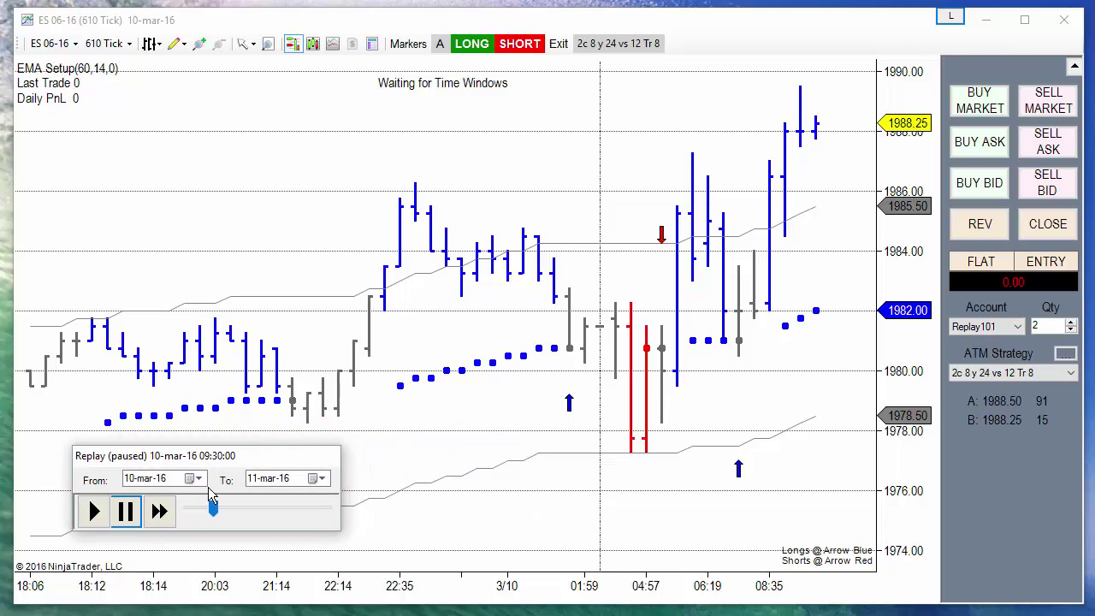
Resume the replay and raise its speed from 15x up to 300x.
left_click(168, 514)
left_click(168, 514)
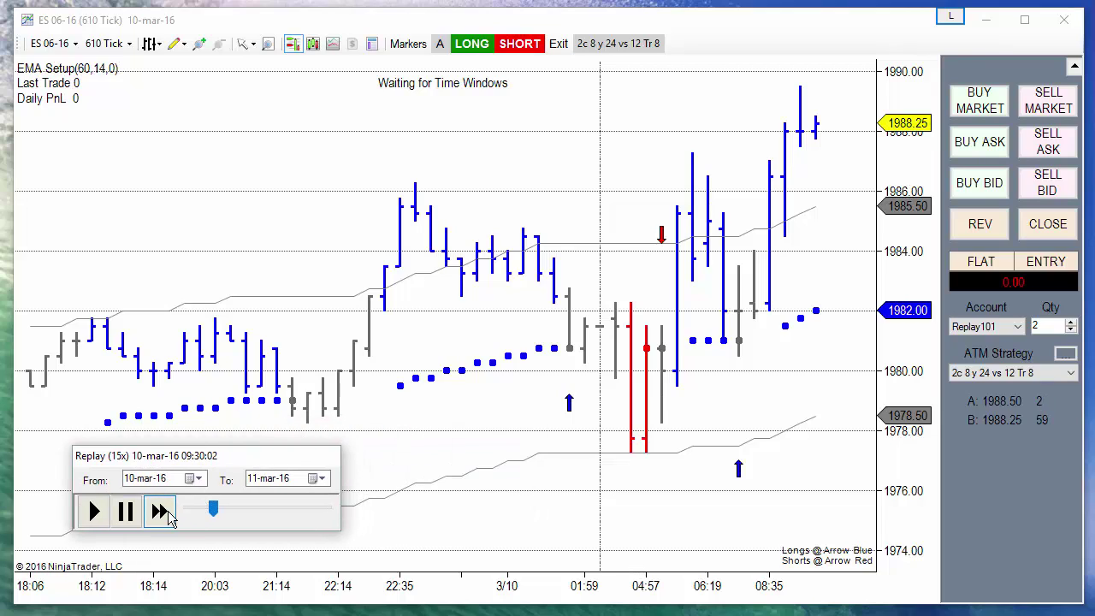
left_click(169, 514)
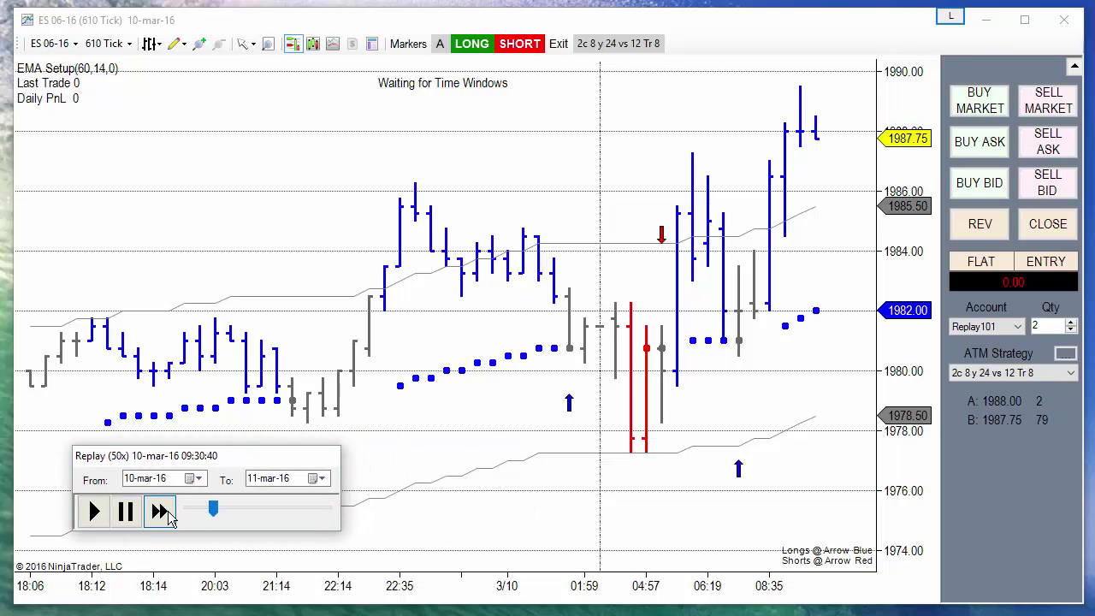
left_click(169, 514)
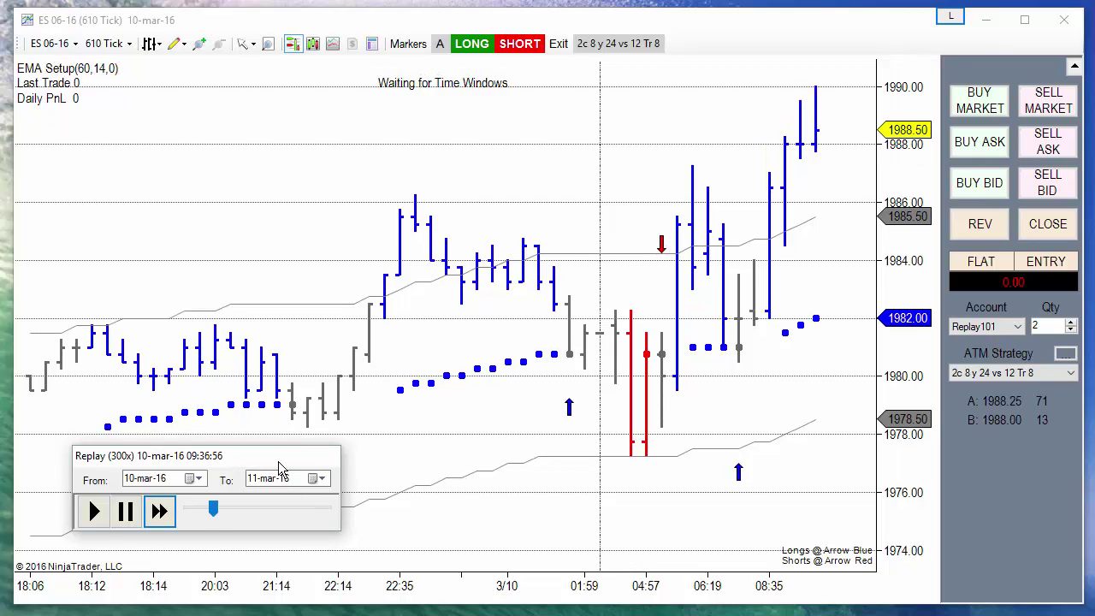
left_click_drag(275, 463, 324, 472)
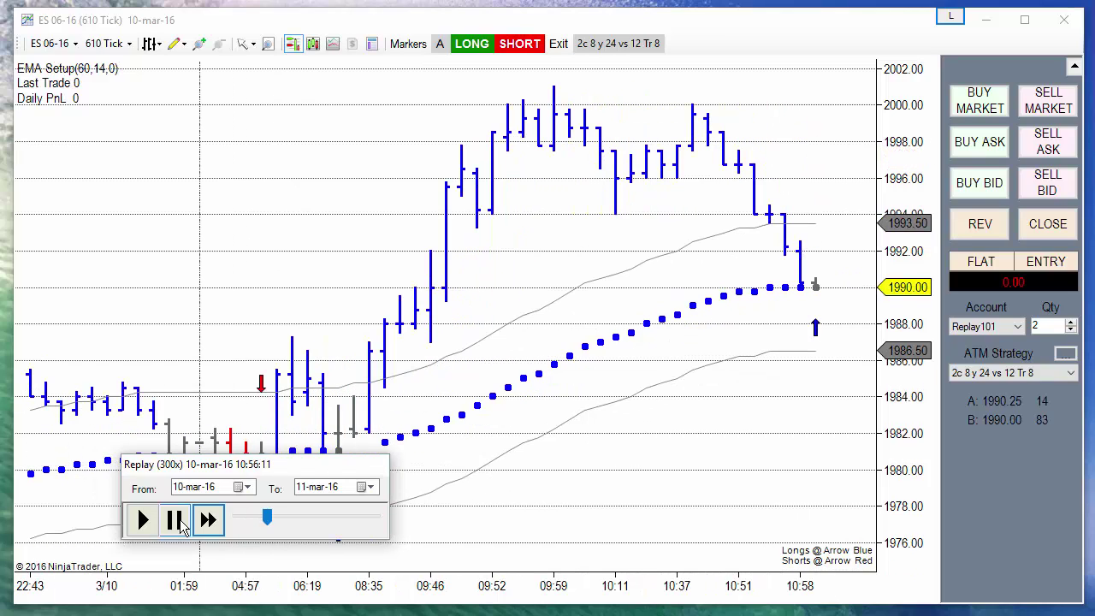
Pause to examine the new long trade, then resume and fast-forward through 30x and 100x to 200x.
left_click(175, 521)
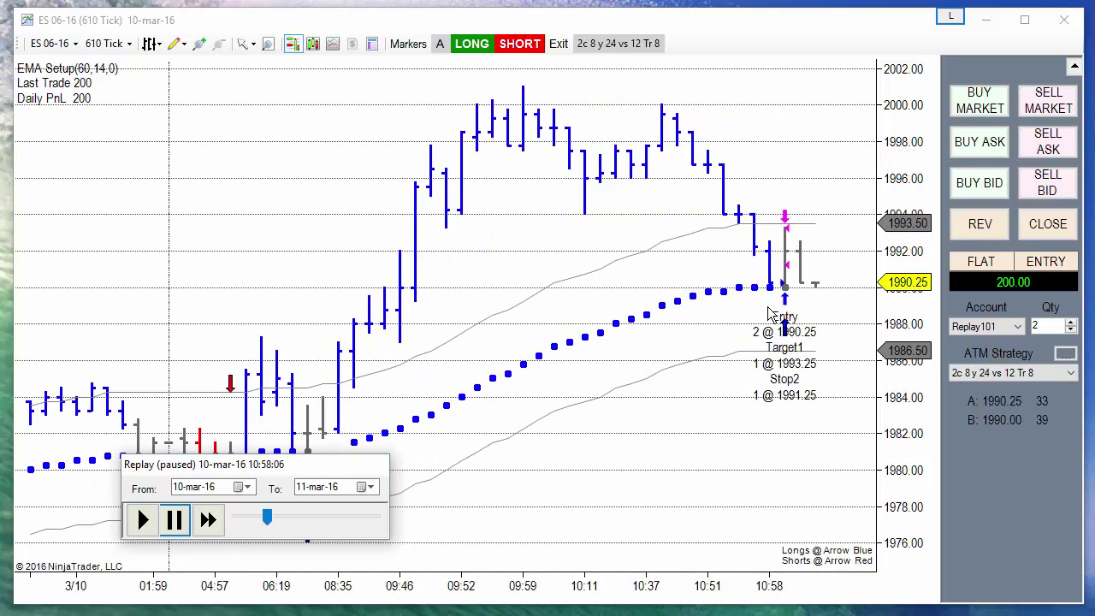
left_click(143, 519)
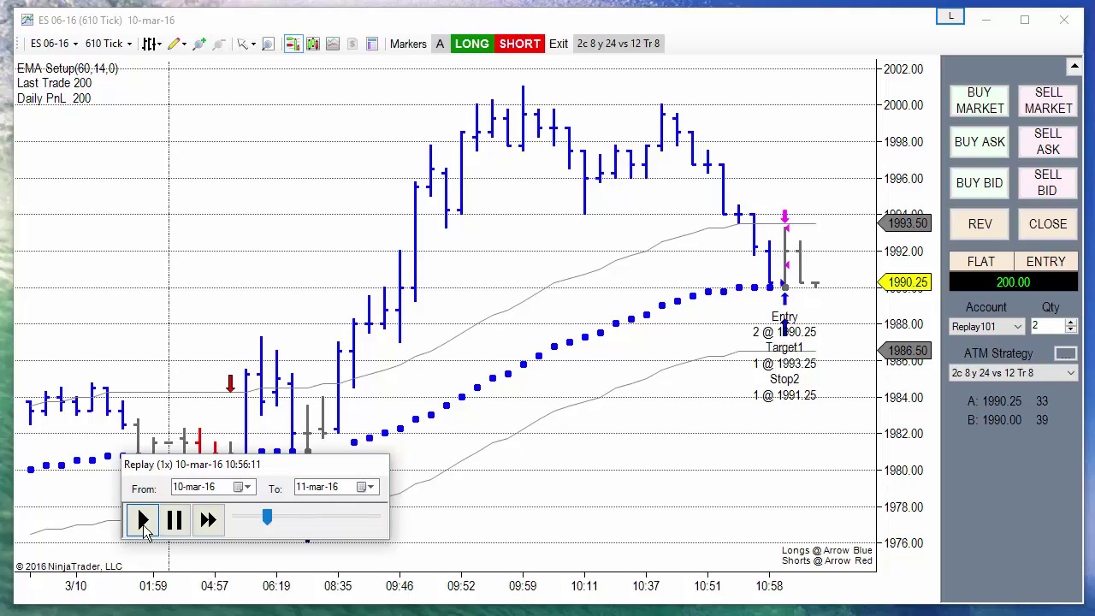
left_click(211, 521)
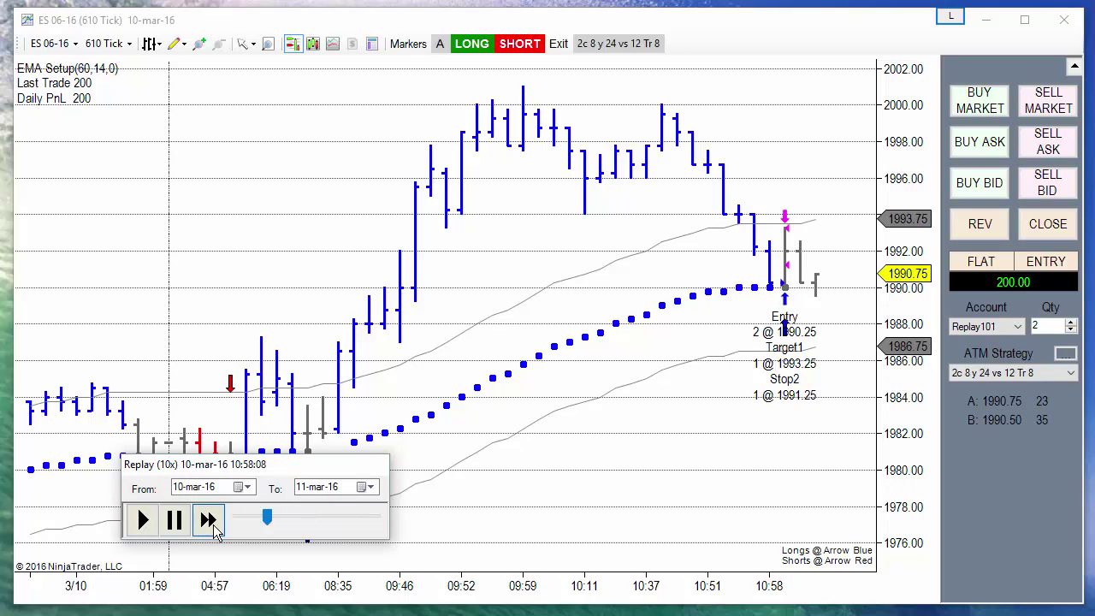
left_click(210, 521)
left_click(210, 521)
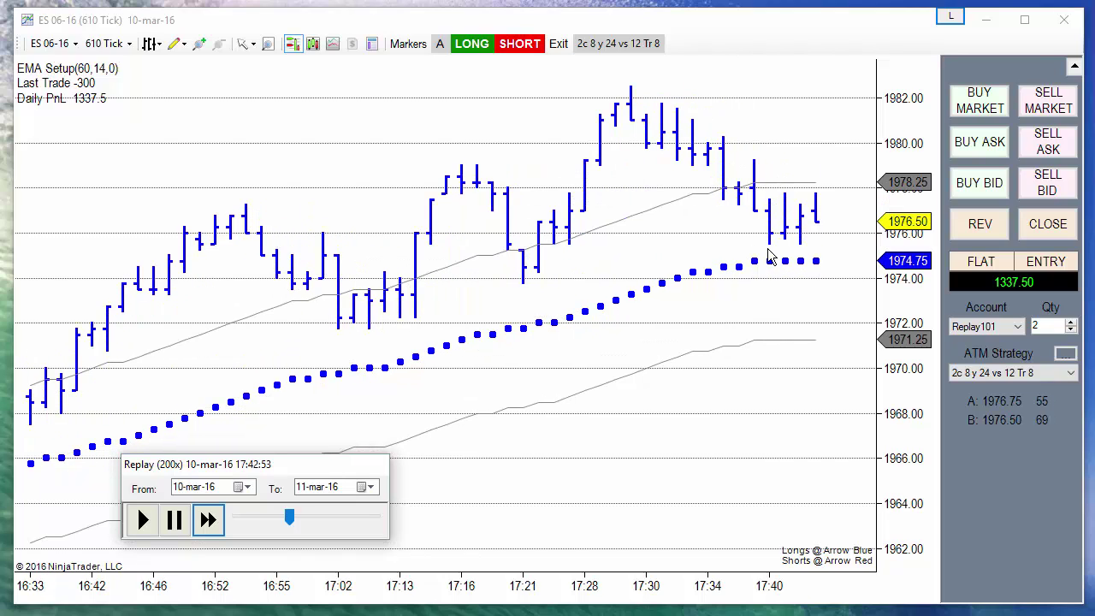
Let the 2-contract long at 1975.00 close for +137.5, then pause replay at 18:15:08.
left_click(769, 257)
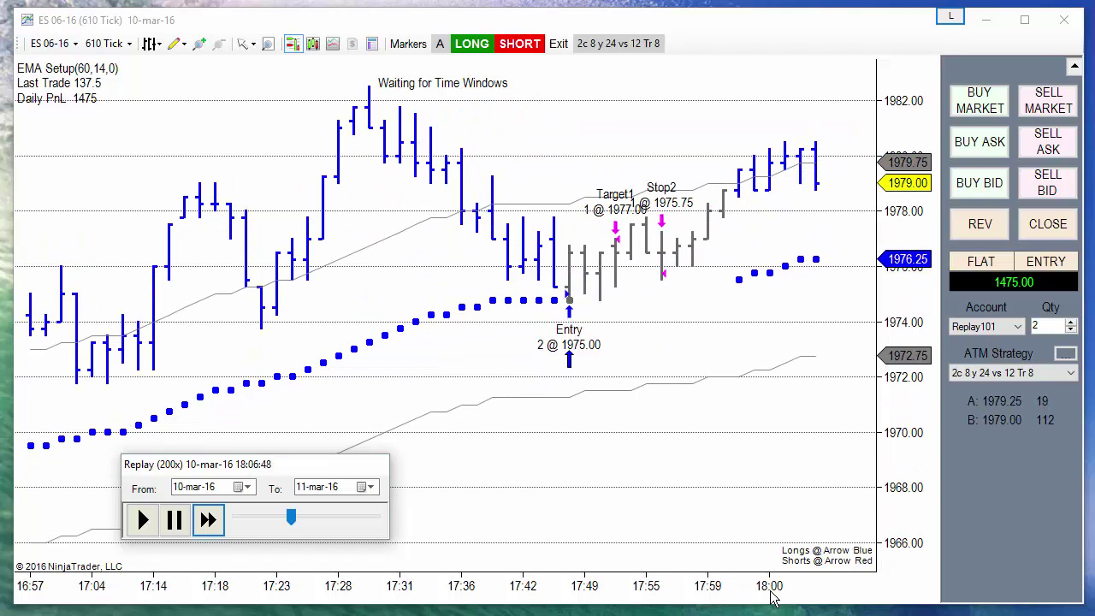
left_click(176, 522)
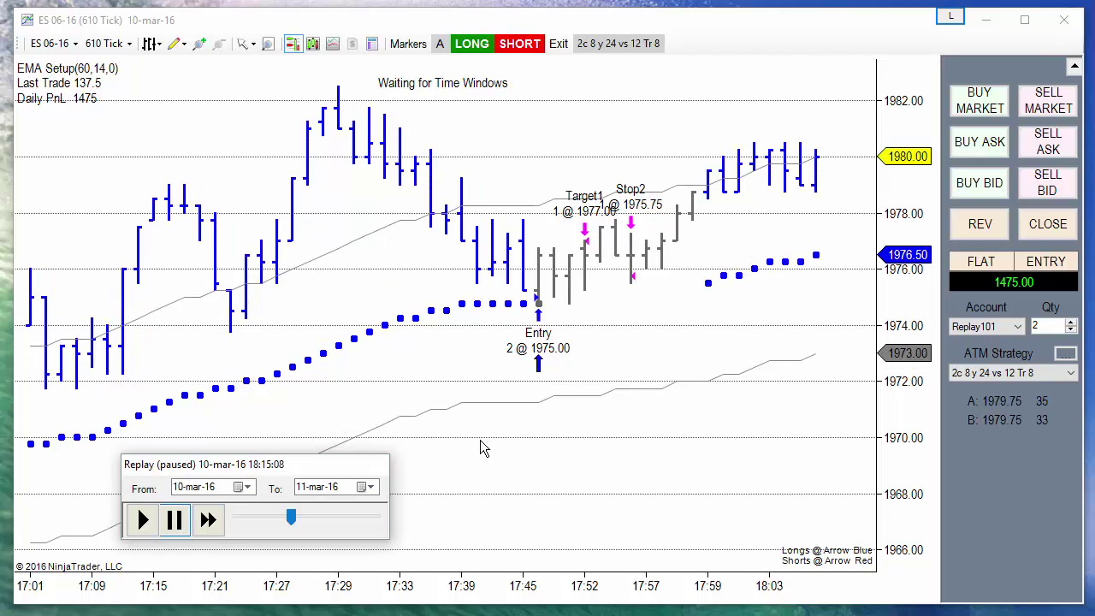